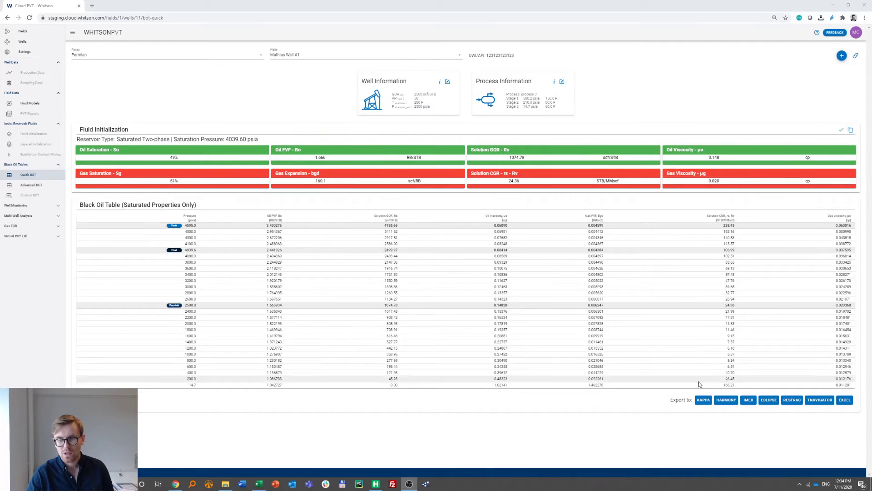
# Export the black oil table in Harmony format and save the Excel worksheet to the Desktop
pyautogui.click(727, 400)
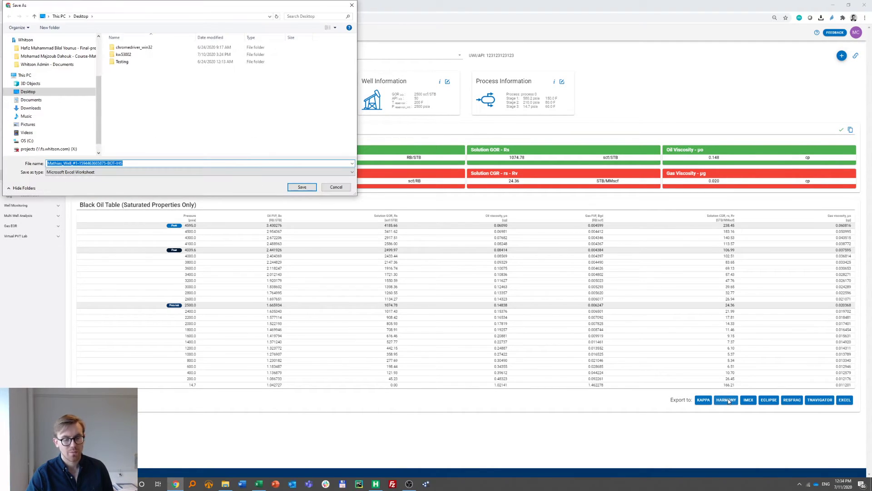
pyautogui.press('Return')
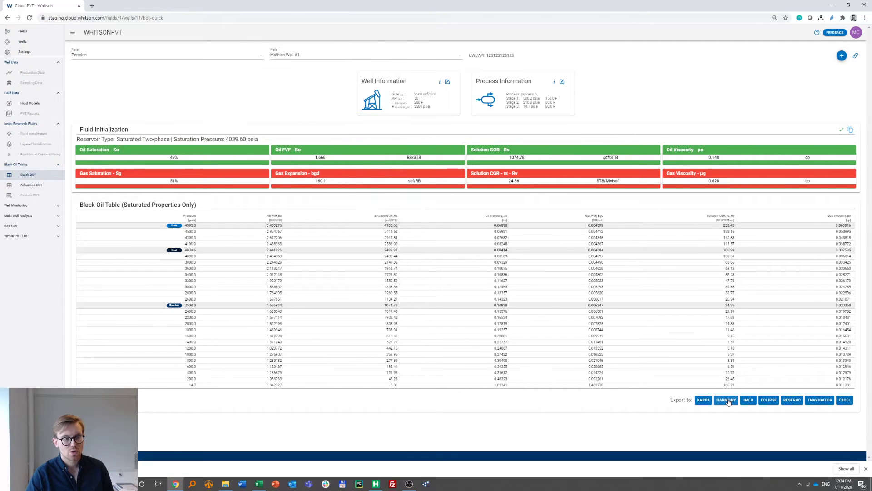
pyautogui.click(867, 469)
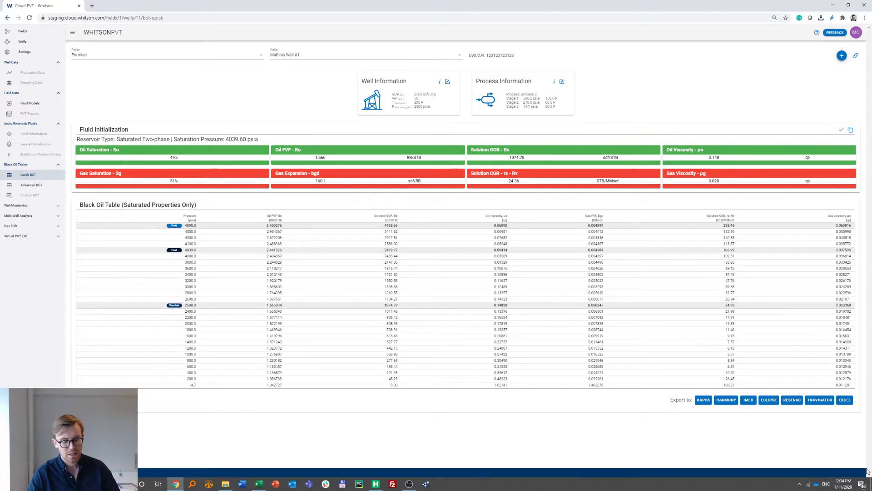
# Switch to Harmony Enterprise with the near-critical oil Excel workbook beside it, and show the workbook's fluid-init sheet
pyautogui.hotkey('alt', 'Tab')
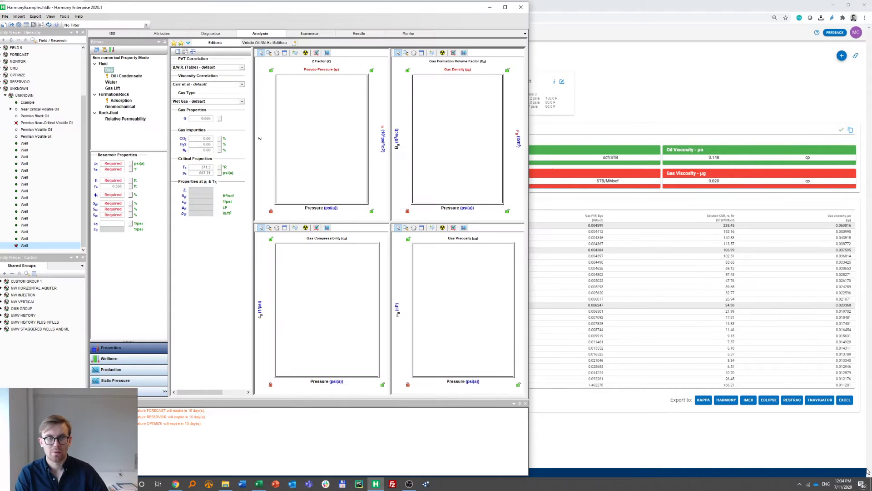
pyautogui.hotkey('alt', 'Tab')
pyautogui.hotkey('alt', 'Tab')
pyautogui.hotkey('alt', 'Tab')
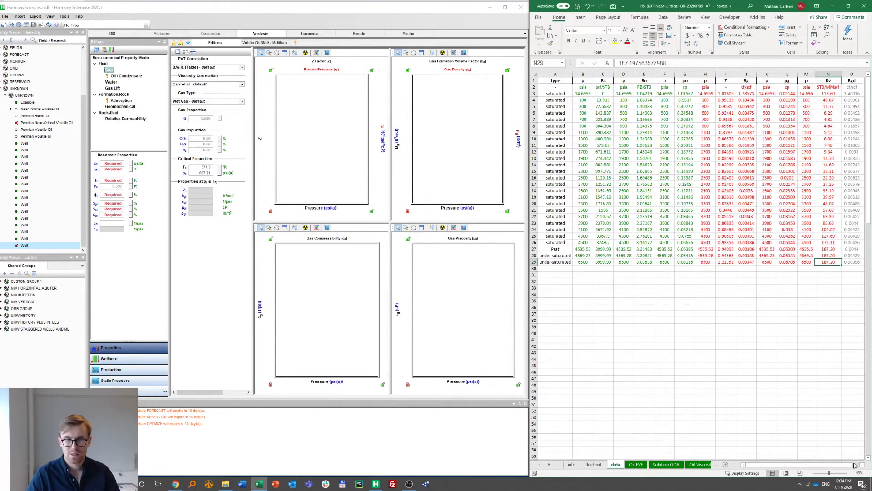
pyautogui.scroll(1, 795, 373)
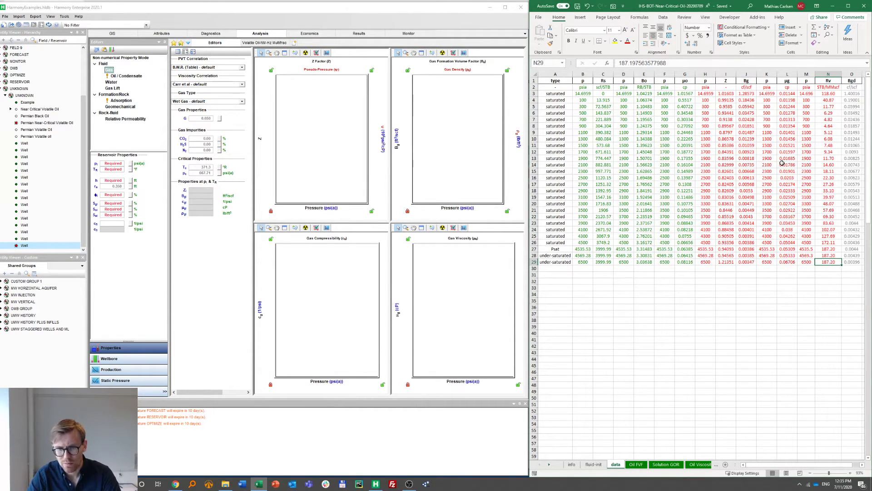
pyautogui.click(596, 464)
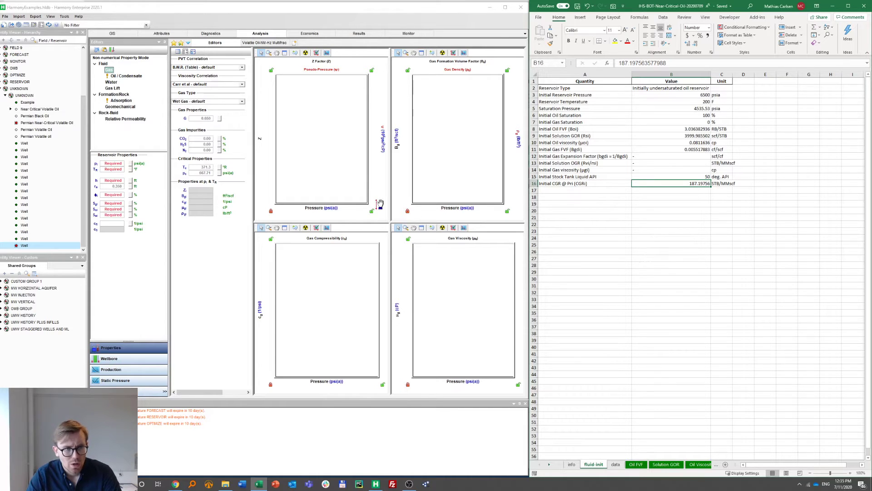
# In Harmony's reservoir properties, set the initial reservoir pressure to 6500 psi(a) and the reservoir temperature to 200 °F
pyautogui.click(152, 248)
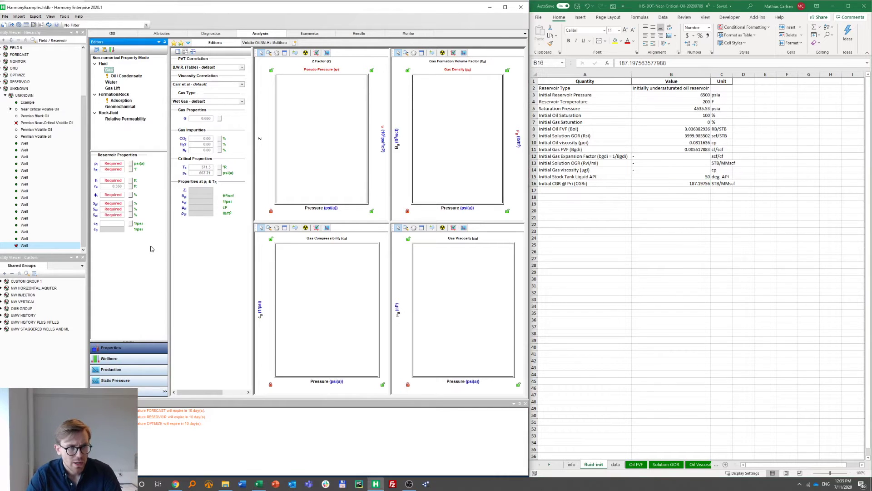
pyautogui.click(121, 165)
pyautogui.write('6500')
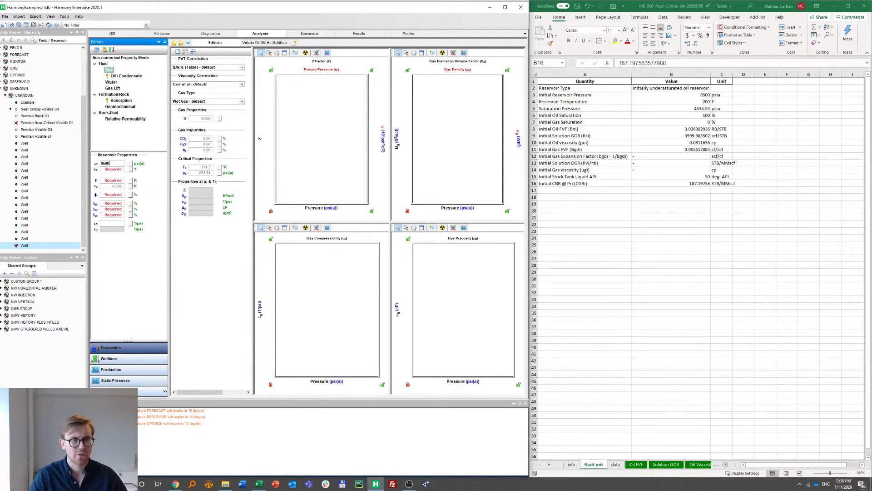
pyautogui.press('Tab')
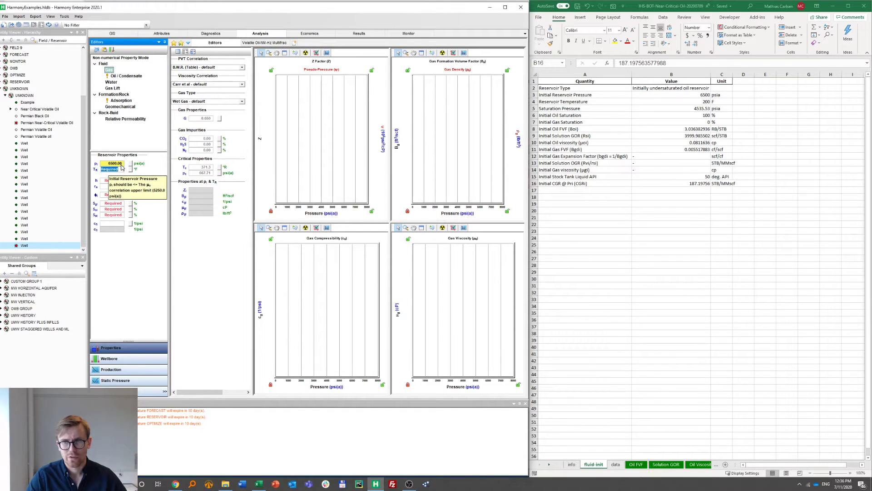
pyautogui.write('2')
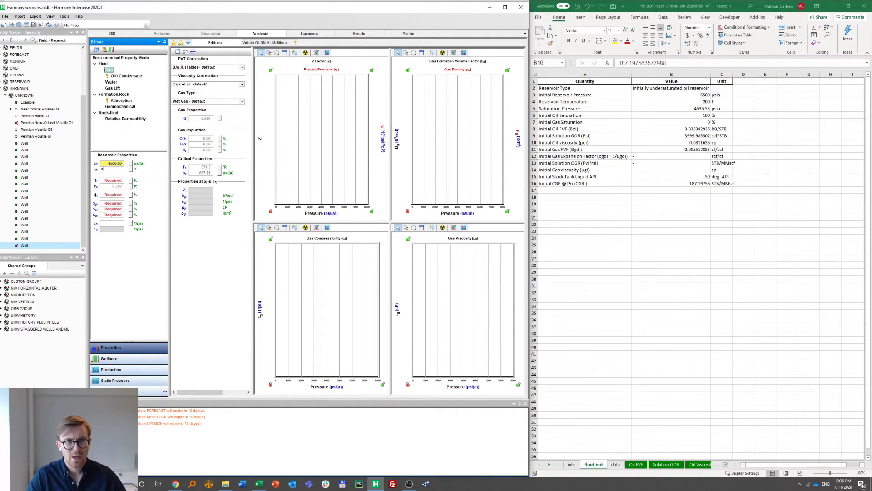
pyautogui.write('00')
pyautogui.press('Tab')
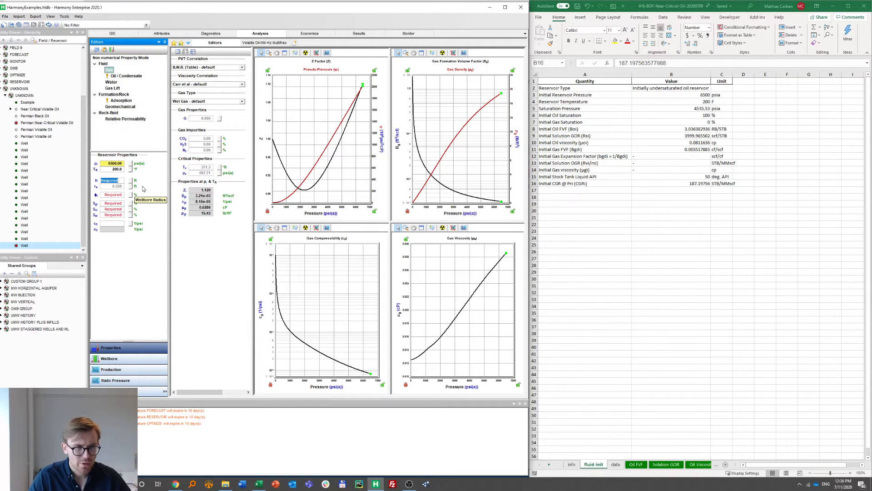
# Set the reservoir's net pay to 100 ft and its porosity to 5%
pyautogui.write('100')
pyautogui.press('Tab')
pyautogui.write('5')
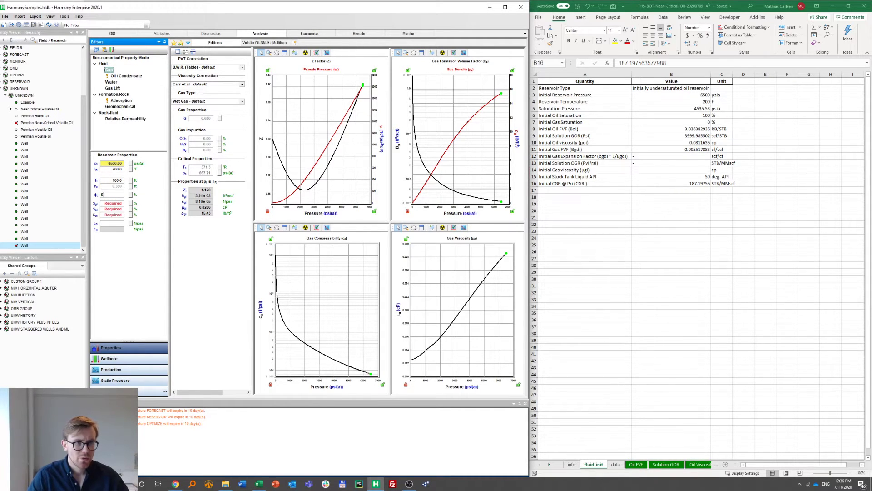
pyautogui.press('Tab')
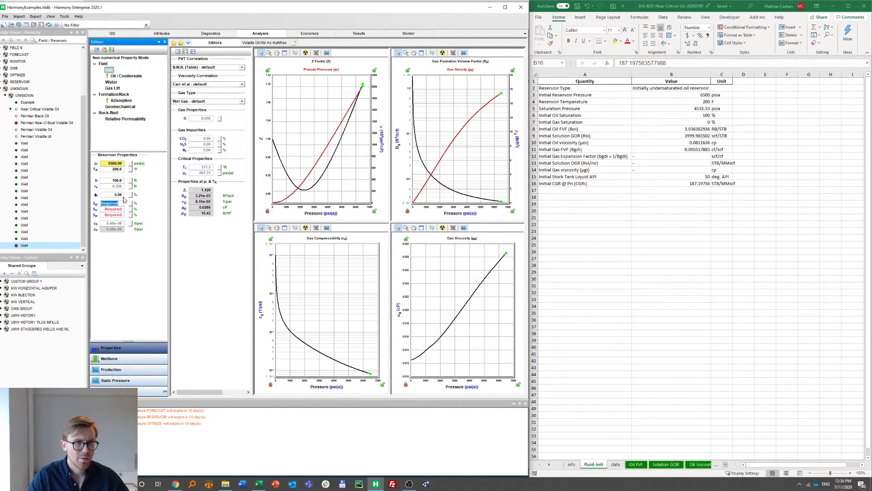
# Set the gas saturation to 0% and the oil saturation to 100%, and compare them with the workbook's initial saturations
pyautogui.write('0')
pyautogui.press('Tab')
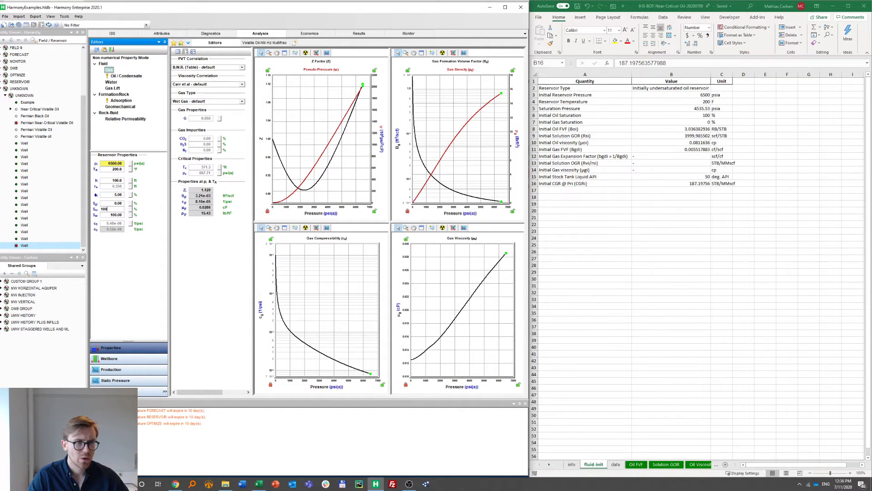
pyautogui.write('100')
pyautogui.press('Tab')
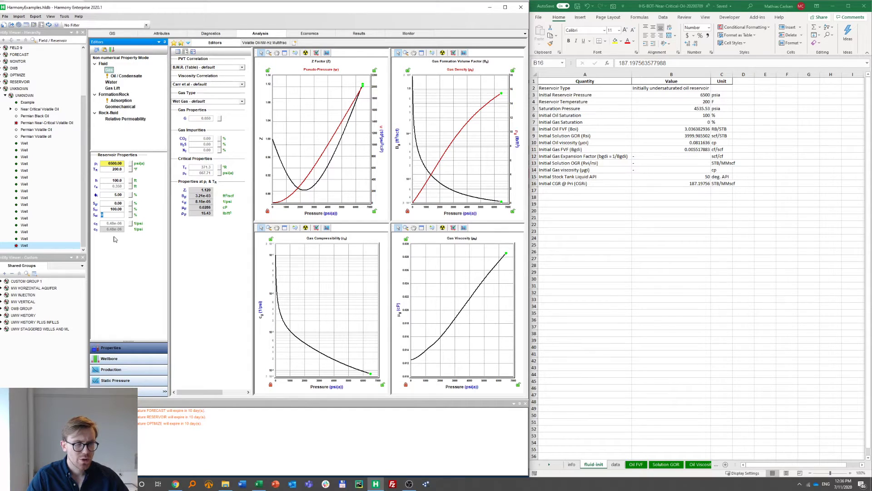
pyautogui.click(142, 263)
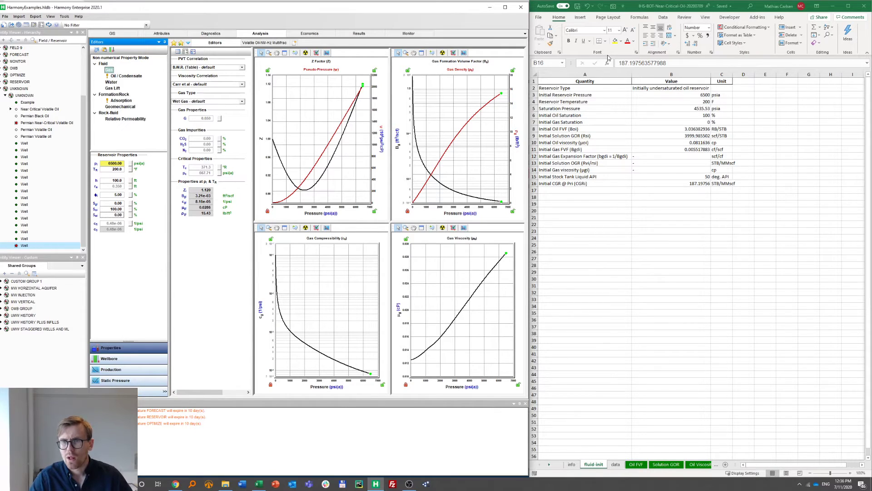
pyautogui.click(703, 116)
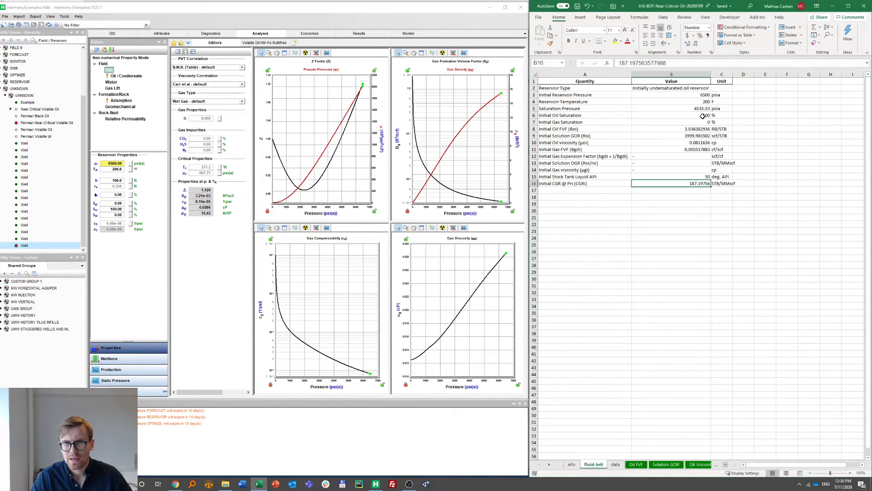
pyautogui.click(702, 122)
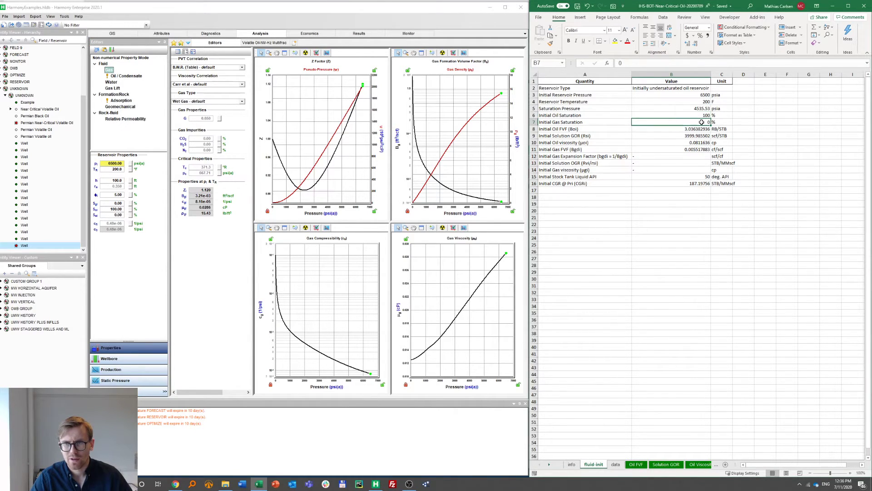
pyautogui.click(704, 116)
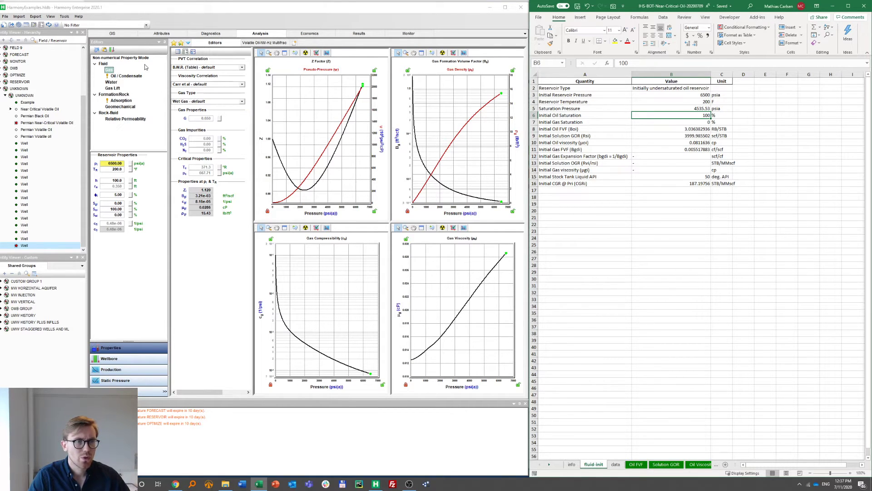
# Set both the PVT correlation and the viscosity correlation of the Oil / Condensate fluid to Custom Table
pyautogui.click(132, 76)
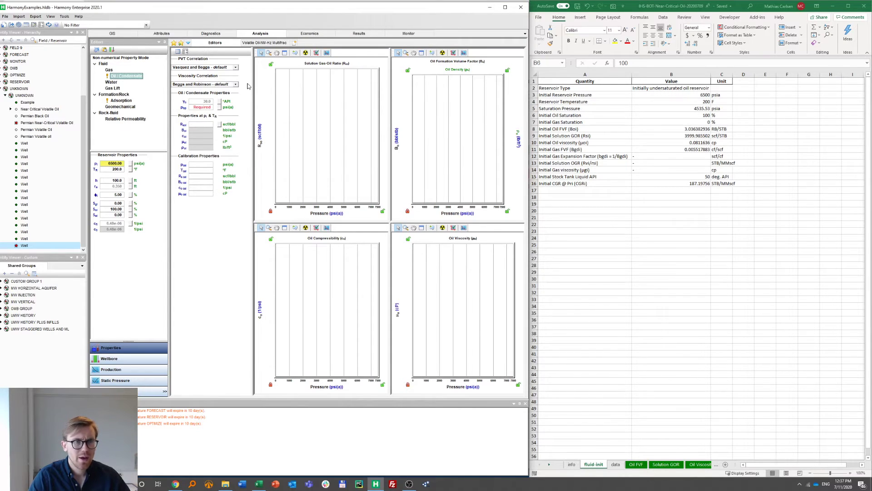
pyautogui.click(236, 67)
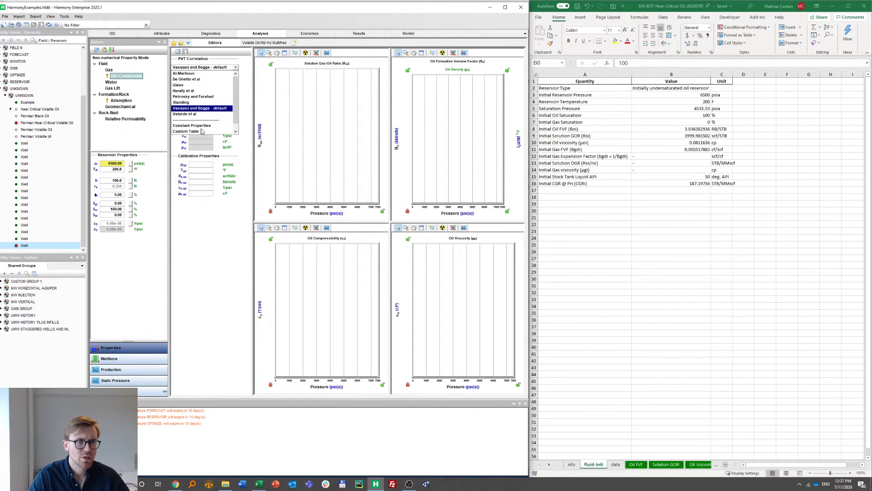
pyautogui.click(200, 131)
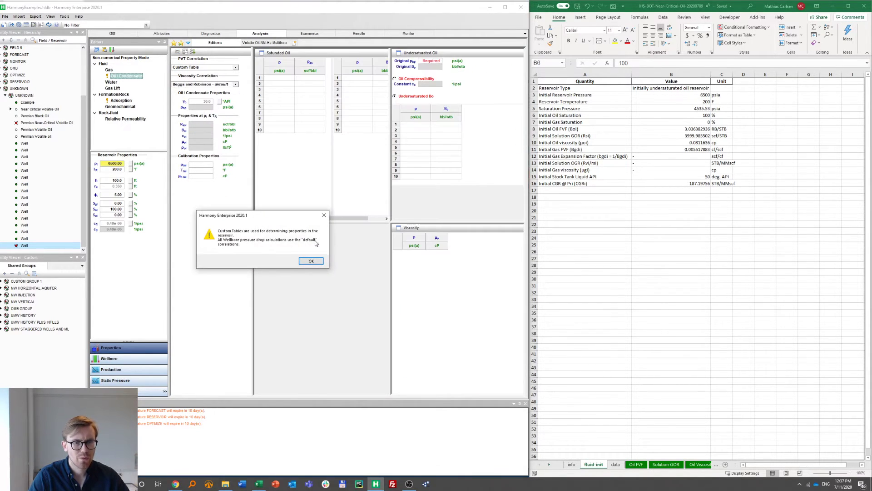
pyautogui.click(310, 261)
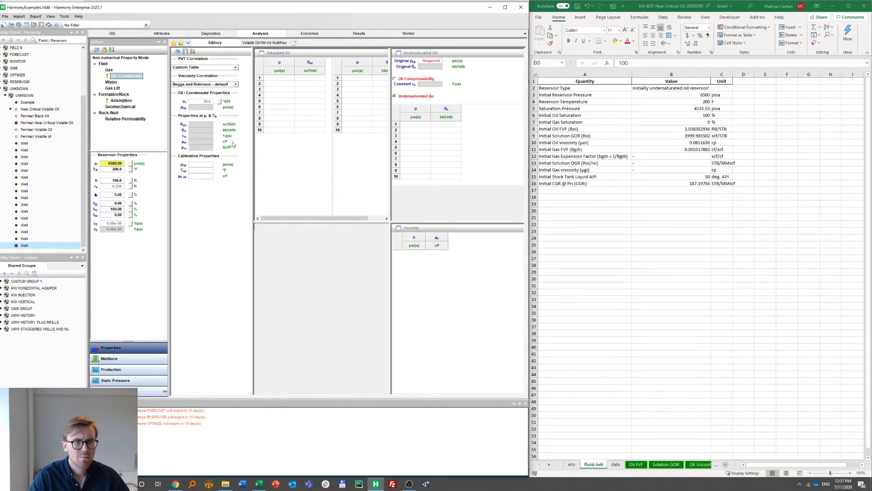
pyautogui.click(225, 85)
pyautogui.click(200, 131)
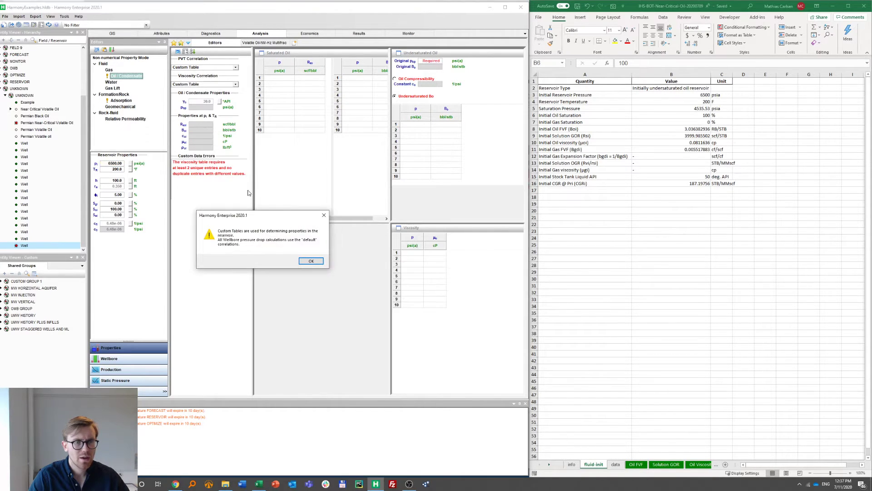
pyautogui.click(311, 261)
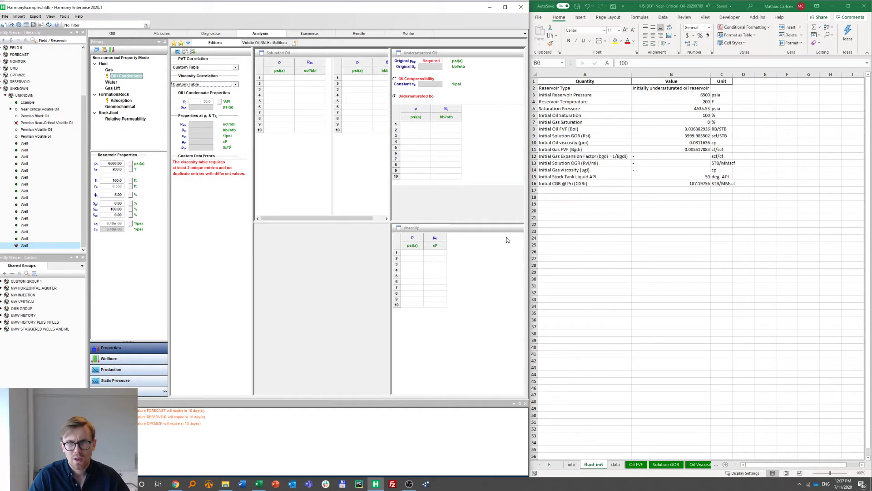
# Copy the initial stock tank liquid API from the workbook and set Harmony's oil gravity to 50 °API
pyautogui.hotkey('alt', 'Tab')
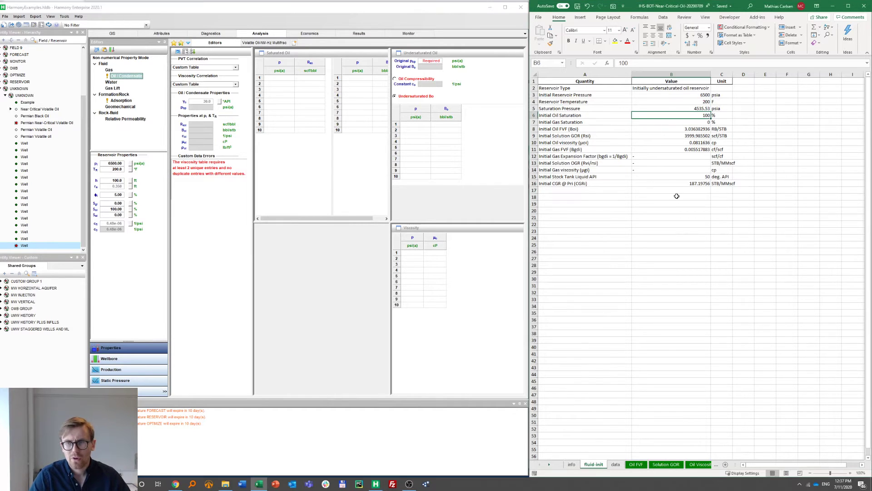
pyautogui.click(683, 178)
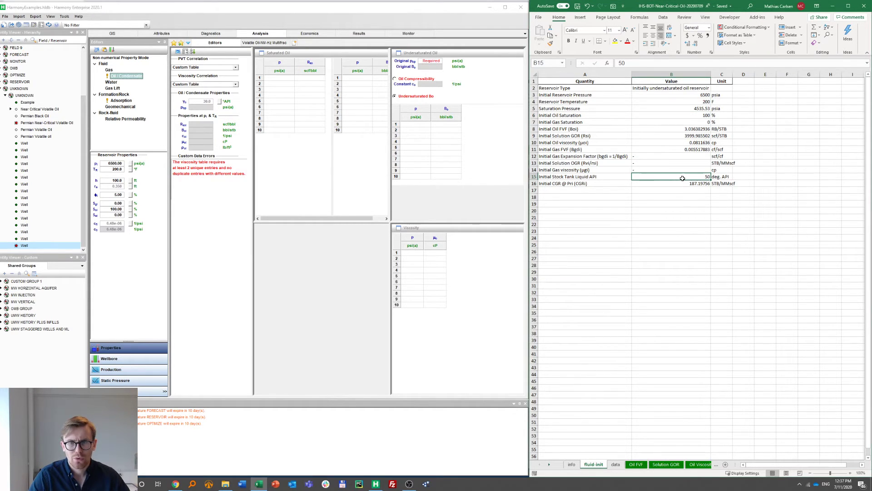
pyautogui.hotkey('ctrl', 'c')
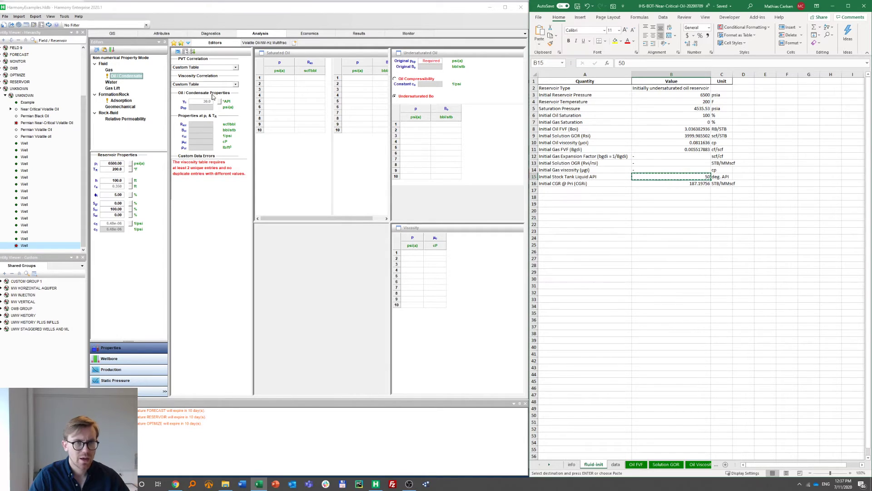
pyautogui.click(203, 104)
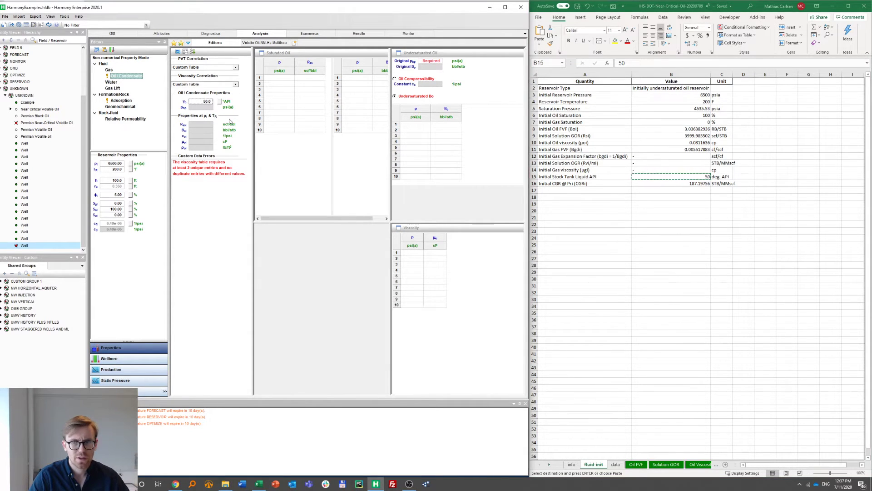
# Copy the saturation pressure from the workbook and enter 4535.53 psi(a) as the original bubble-point pressure for undersaturated oil
pyautogui.click(707, 179)
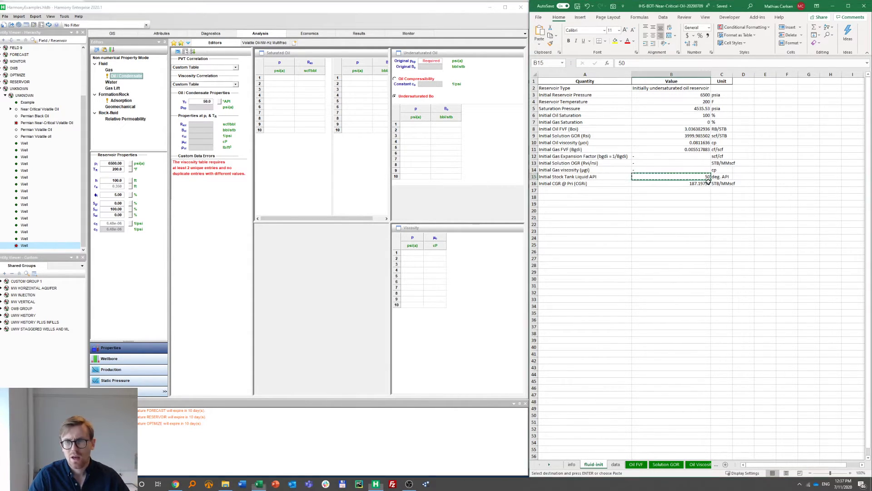
pyautogui.click(692, 111)
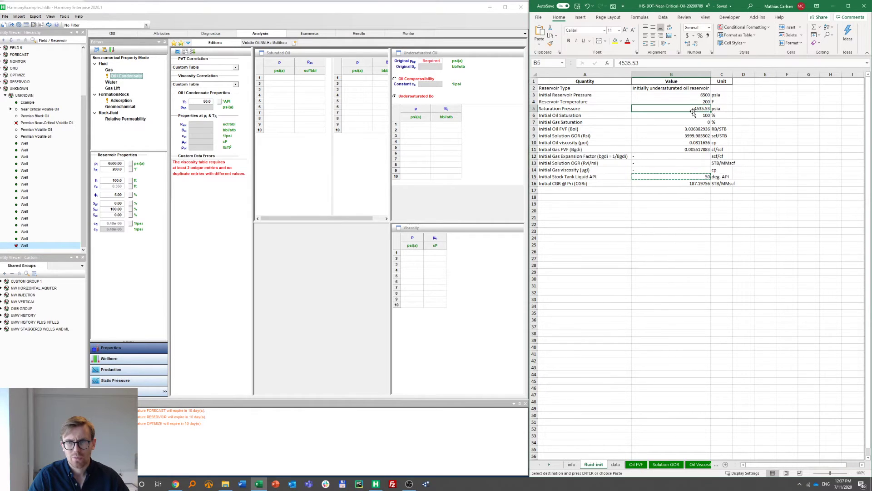
pyautogui.hotkey('ctrl', 'c')
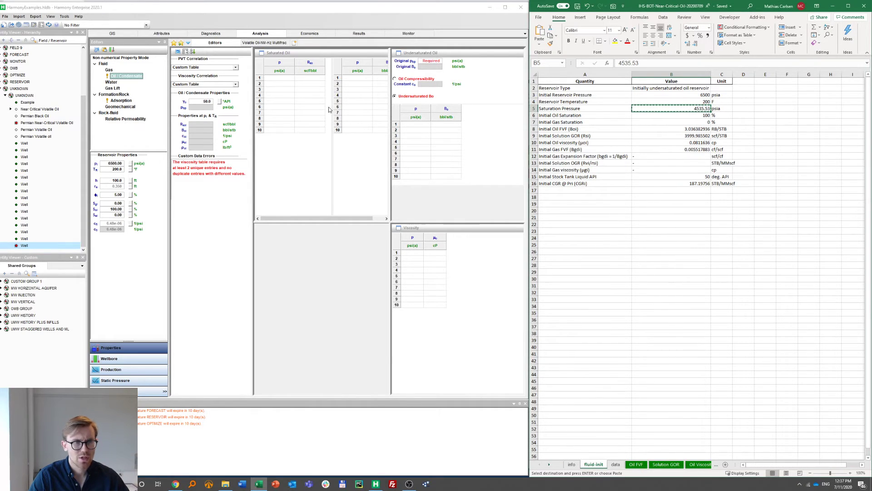
pyautogui.click(203, 107)
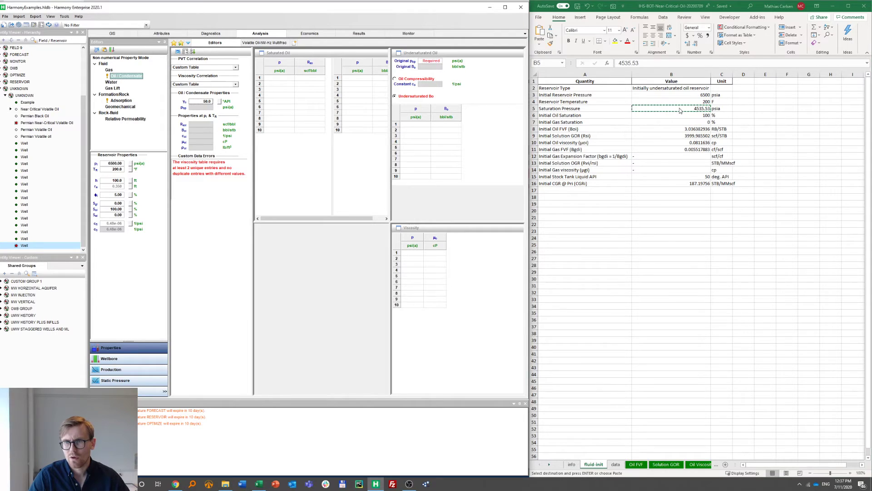
pyautogui.click(432, 61)
pyautogui.doubleClick(433, 62)
pyautogui.hotkey('ctrl', 'v')
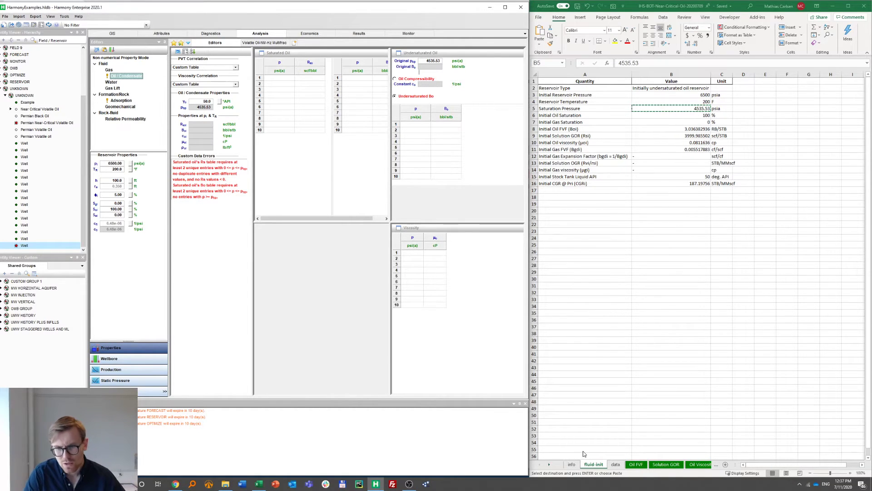
# Copy the pressure and Rs values from 14.6959 psia through the Psat row of the workbook's data sheet into the Saturated Oil Rs table
pyautogui.click(616, 467)
pyautogui.click(615, 467)
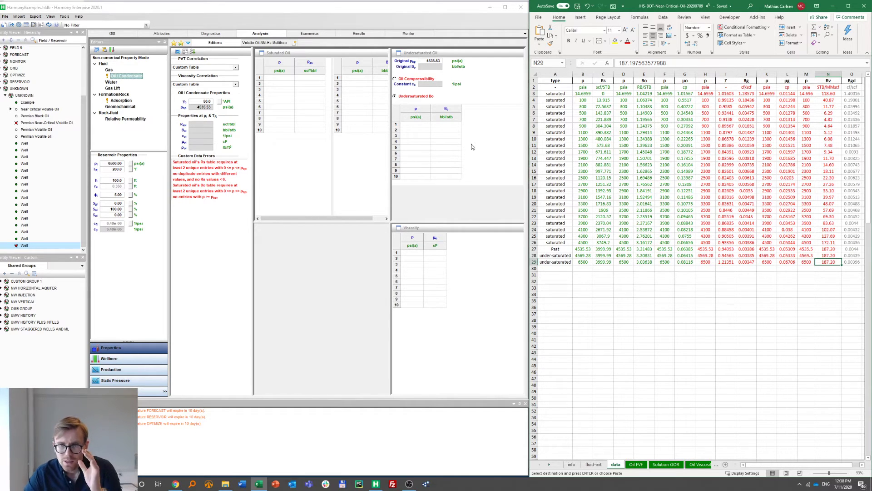
pyautogui.click(586, 99)
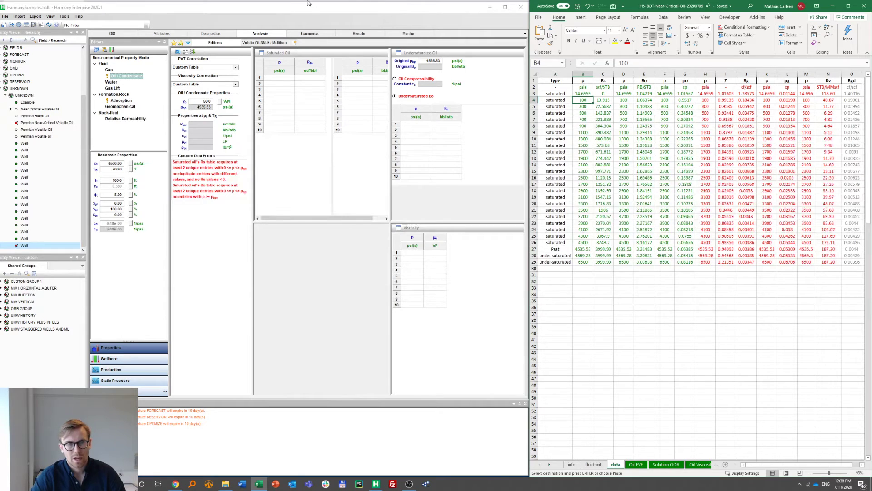
pyautogui.moveTo(587, 94); pyautogui.dragTo(603, 247)
pyautogui.click(603, 248)
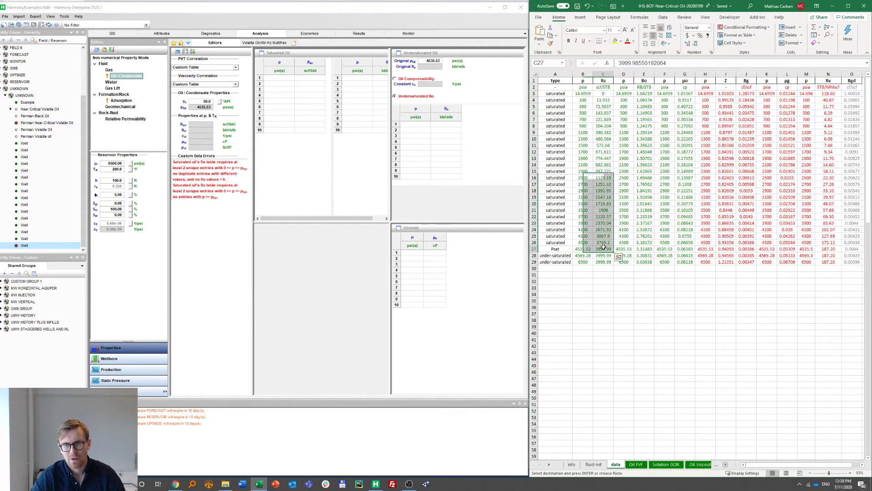
pyautogui.moveTo(590, 94); pyautogui.dragTo(604, 248)
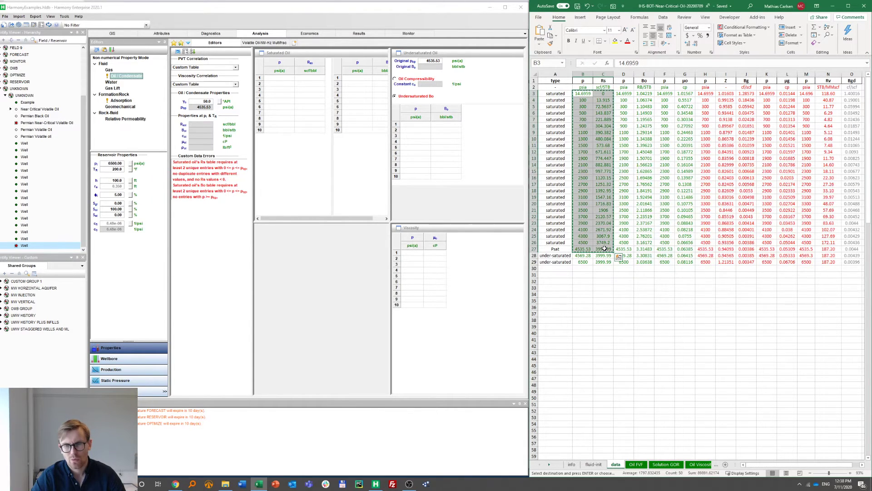
pyautogui.hotkey('ctrl', 'c')
pyautogui.click(286, 79)
pyautogui.hotkey('ctrl', 'v')
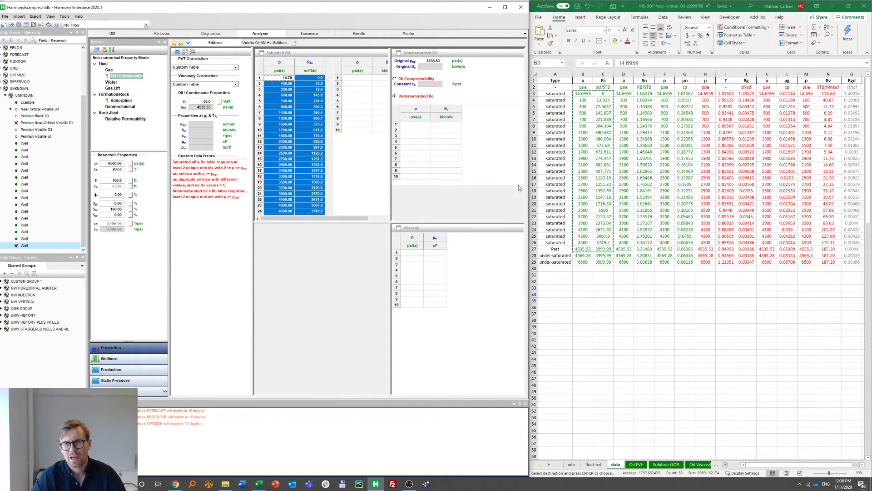
# Copy the pressure and Bo values through the Psat row into the Saturated Oil Bo table, and check the last rows of both saturated tables
pyautogui.click(624, 93)
pyautogui.press('Up')
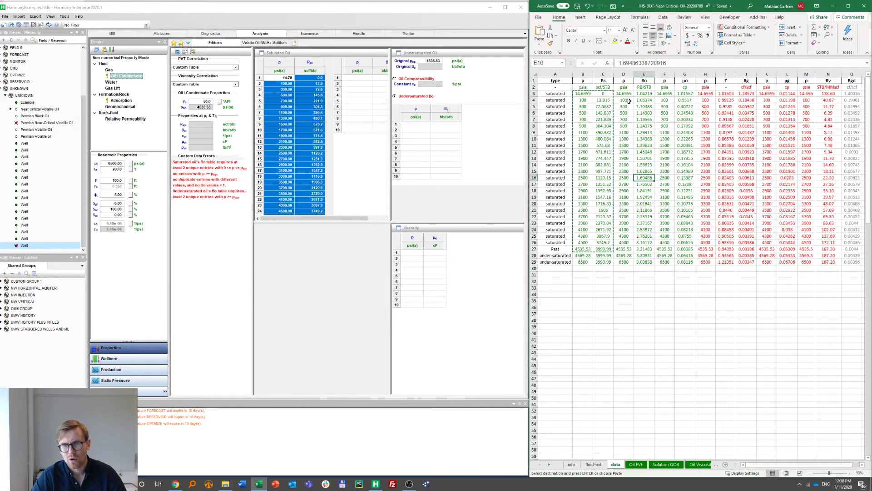
pyautogui.moveTo(625, 93); pyautogui.dragTo(651, 248)
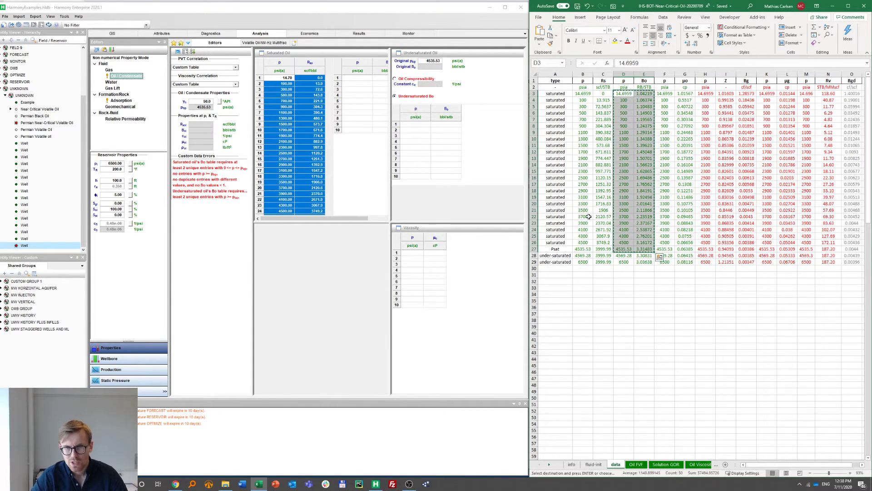
pyautogui.click(368, 80)
pyautogui.hotkey('ctrl', 'v')
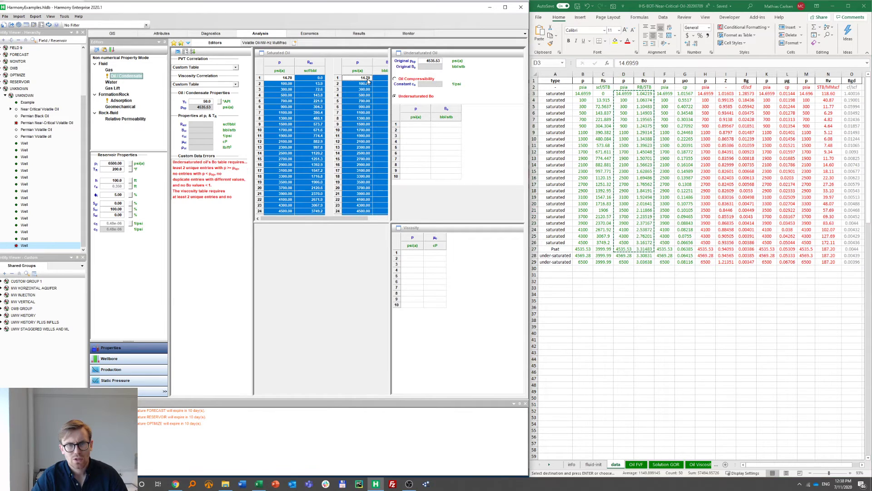
pyautogui.scroll(-1, 371, 161)
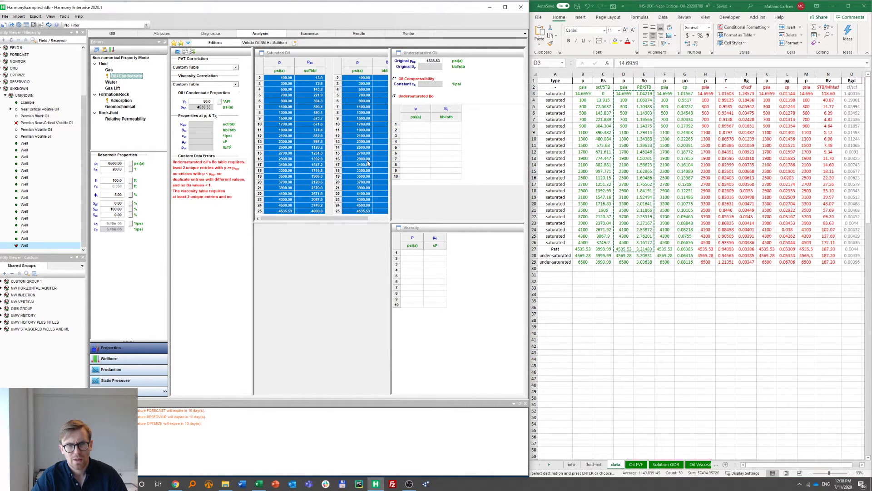
pyautogui.scroll(1, 367, 161)
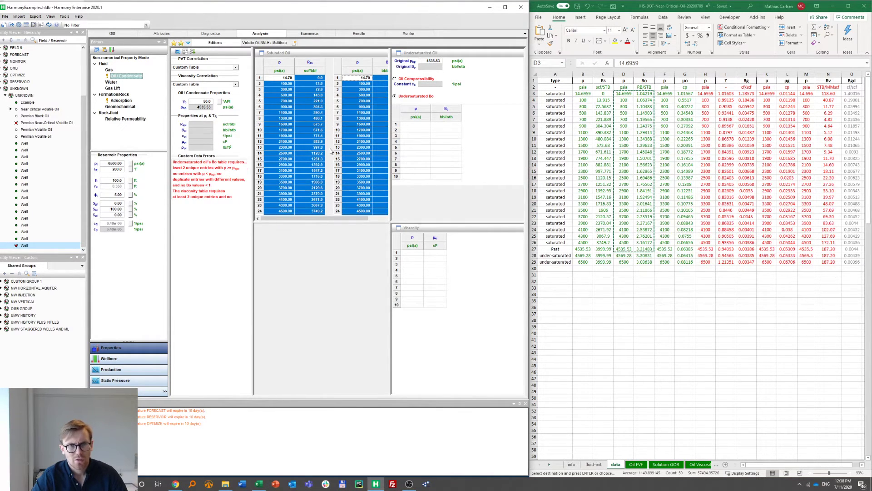
pyautogui.scroll(-1, 330, 151)
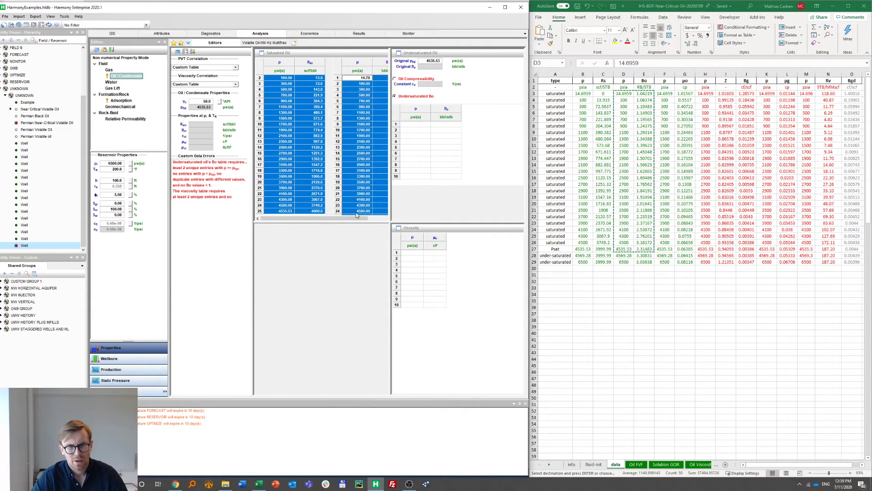
pyautogui.scroll(-1, 369, 202)
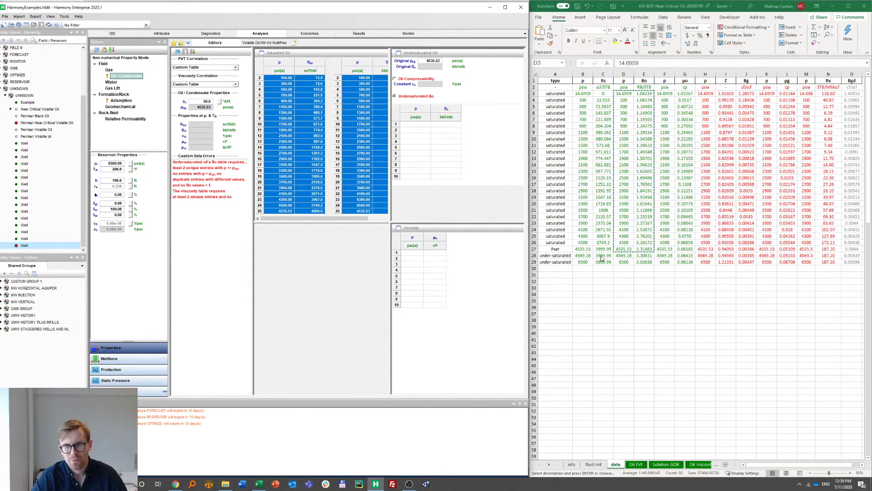
# Copy the pressure and Bo values of the two under-saturated rows, 4569.28 and 6500 psia, into the Undersaturated Bo table
pyautogui.click(627, 263)
pyautogui.moveTo(627, 257); pyautogui.dragTo(644, 262)
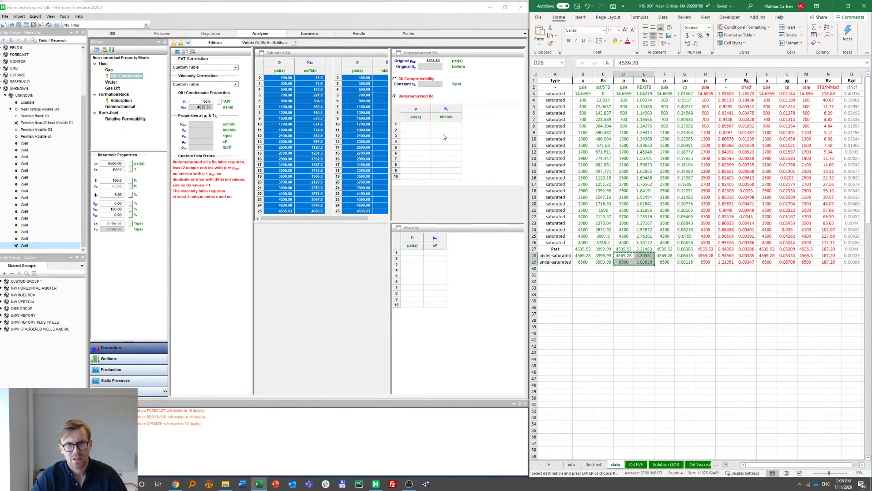
pyautogui.click(420, 130)
pyautogui.hotkey('ctrl', 'v')
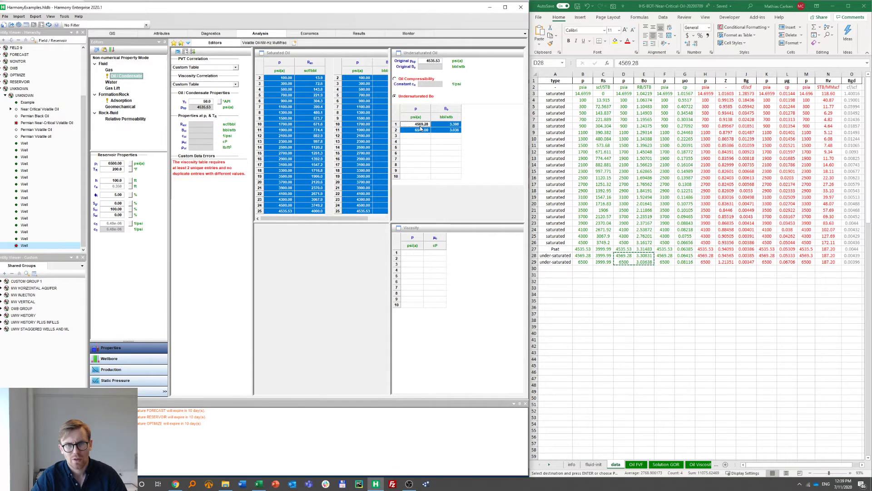
# Copy the pressure and oil viscosity values of all saturated and under-saturated rows into the oil Viscosity table
pyautogui.click(595, 280)
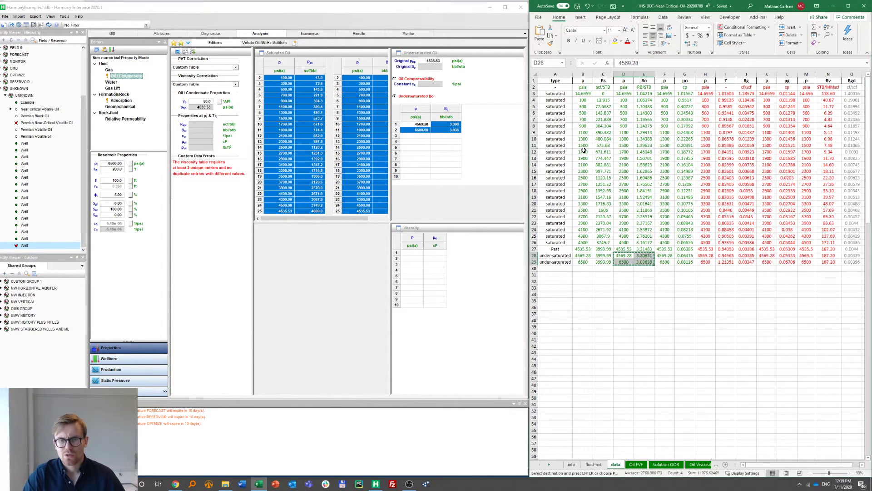
pyautogui.click(663, 93)
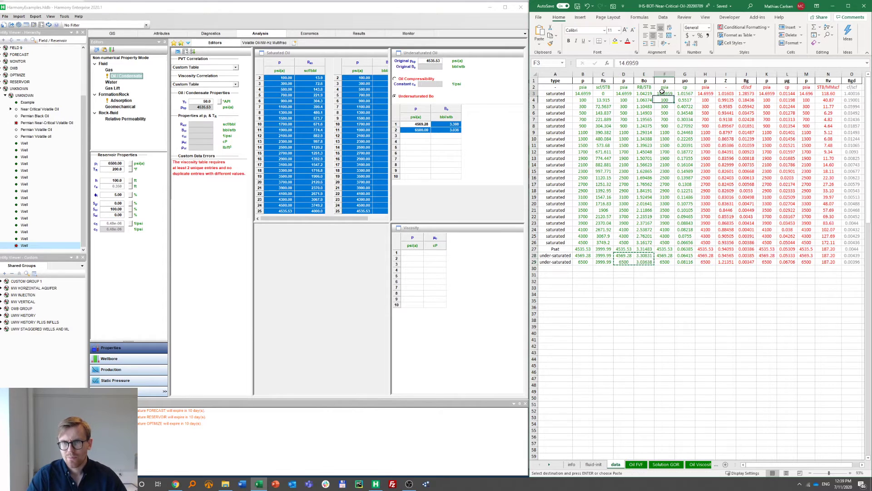
pyautogui.moveTo(671, 106); pyautogui.dragTo(688, 260)
pyautogui.hotkey('ctrl', 'c')
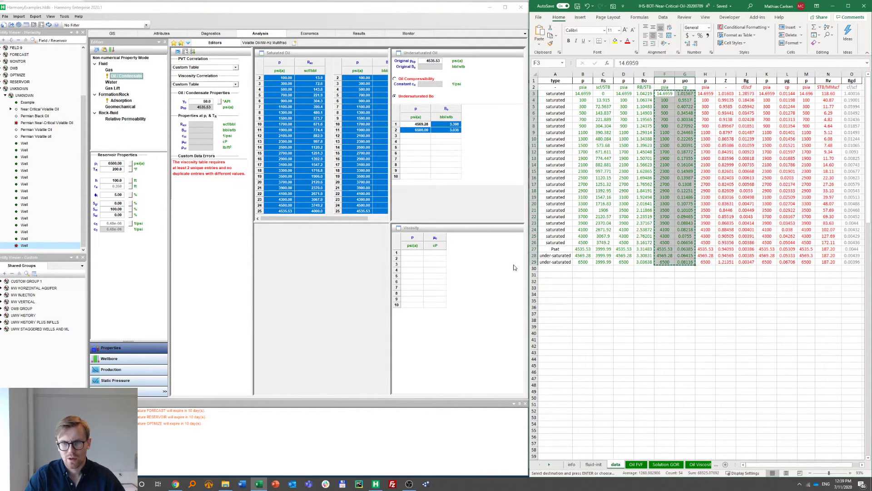
pyautogui.click(417, 254)
pyautogui.hotkey('ctrl', 'v')
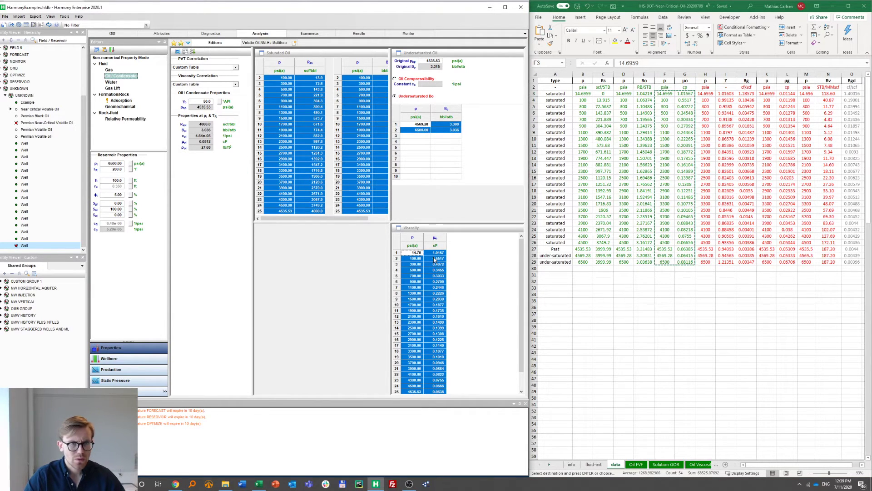
# Set both the PVT correlation and the viscosity correlation of the Gas fluid to Custom Table, accepting the wellbore calculation notices
pyautogui.click(118, 72)
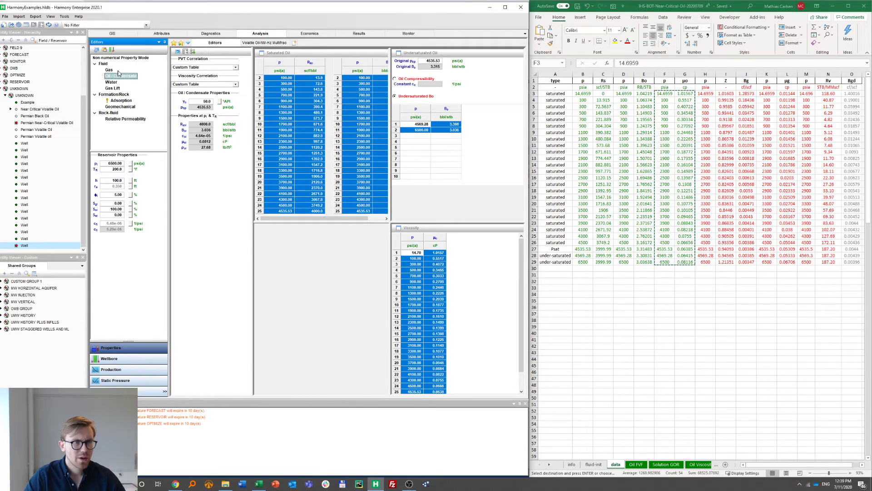
pyautogui.click(111, 71)
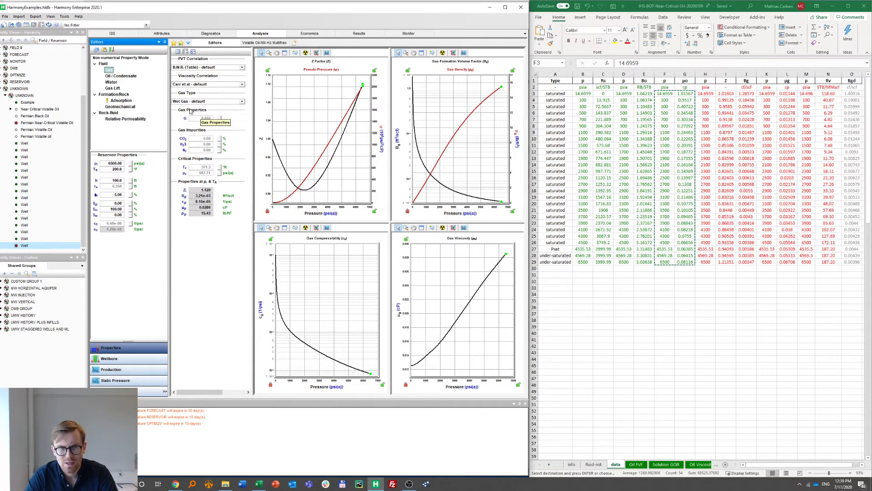
pyautogui.click(241, 67)
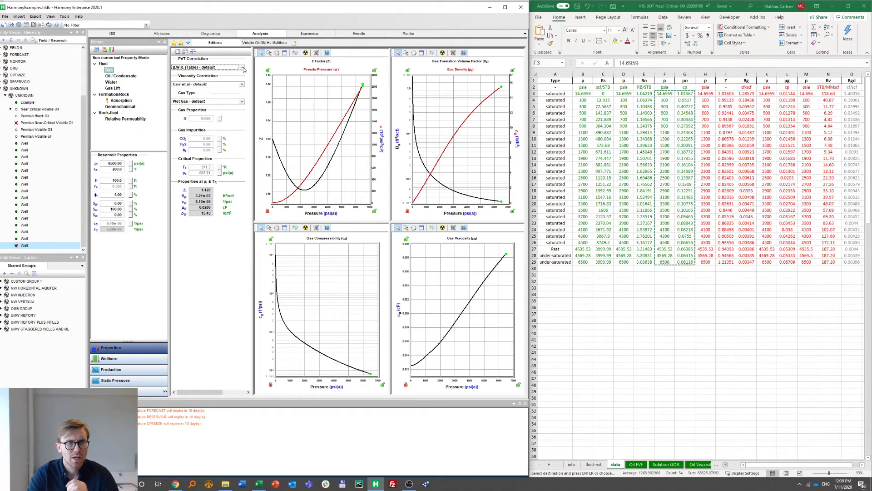
pyautogui.click(243, 67)
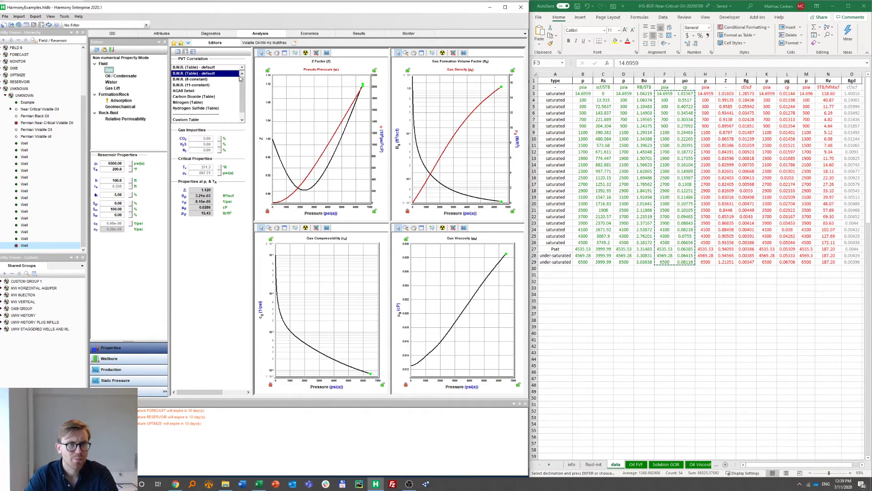
pyautogui.click(211, 120)
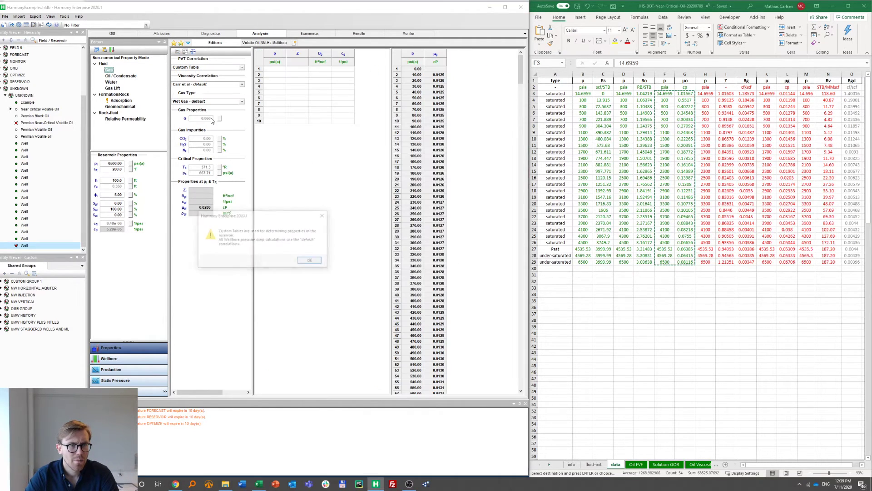
pyautogui.click(308, 260)
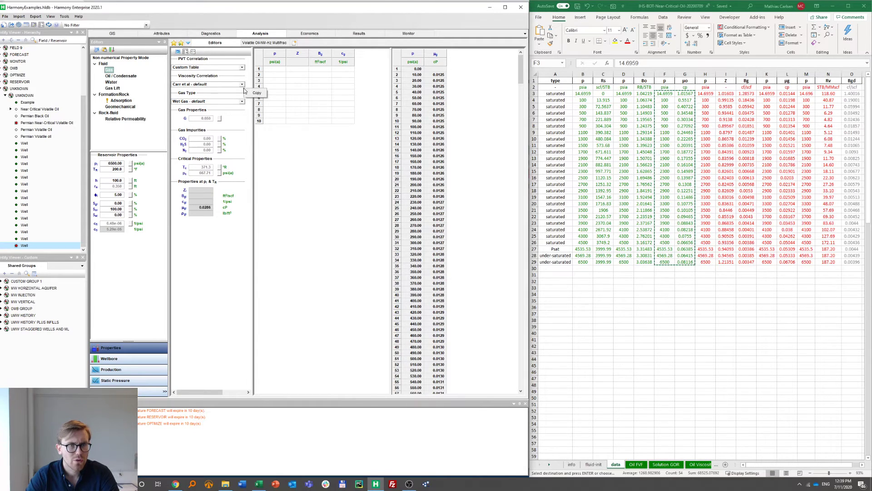
pyautogui.click(243, 86)
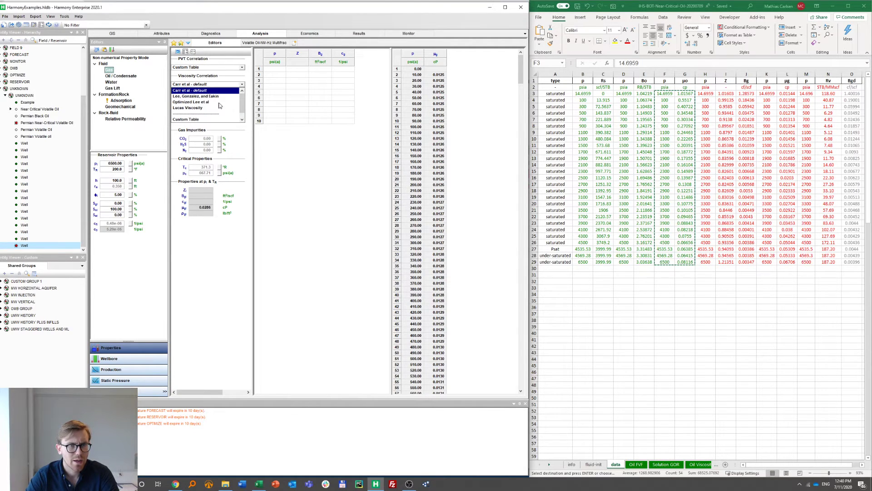
pyautogui.click(197, 120)
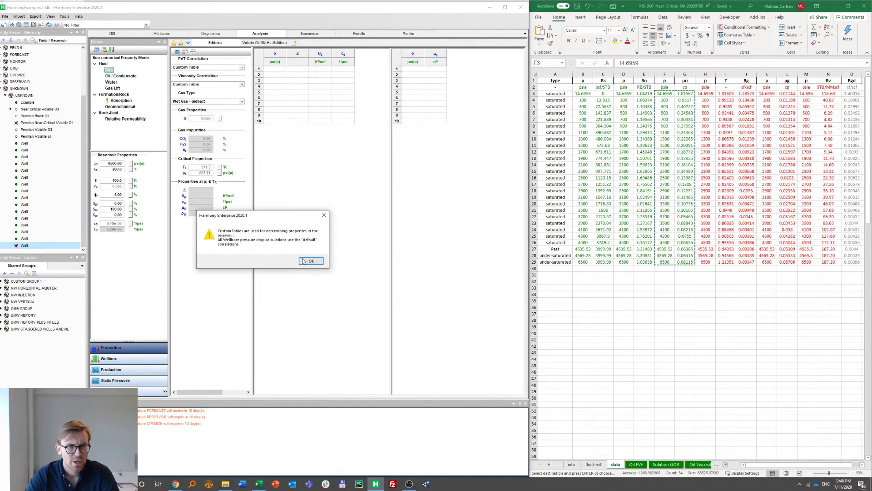
pyautogui.click(304, 261)
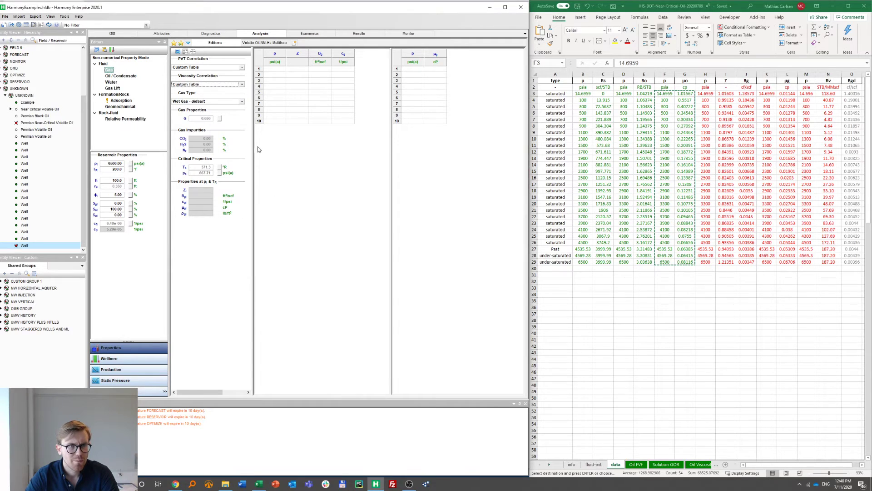
# Set the gas type to Liquid-Rich Gas and its vaporized oil ratio correlation to Custom Table
pyautogui.click(242, 103)
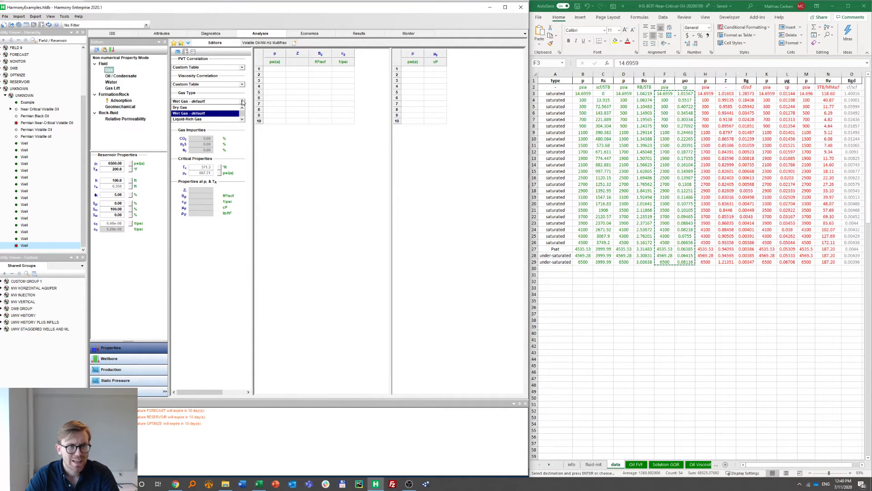
pyautogui.click(205, 119)
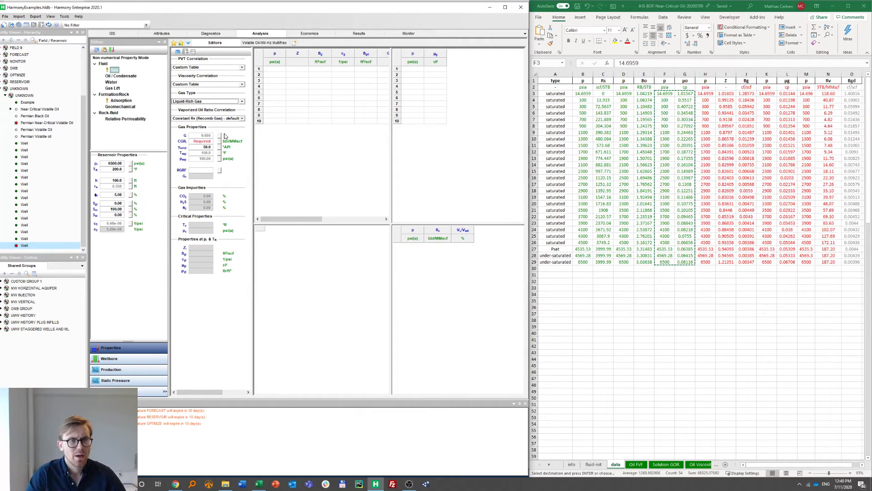
pyautogui.click(243, 119)
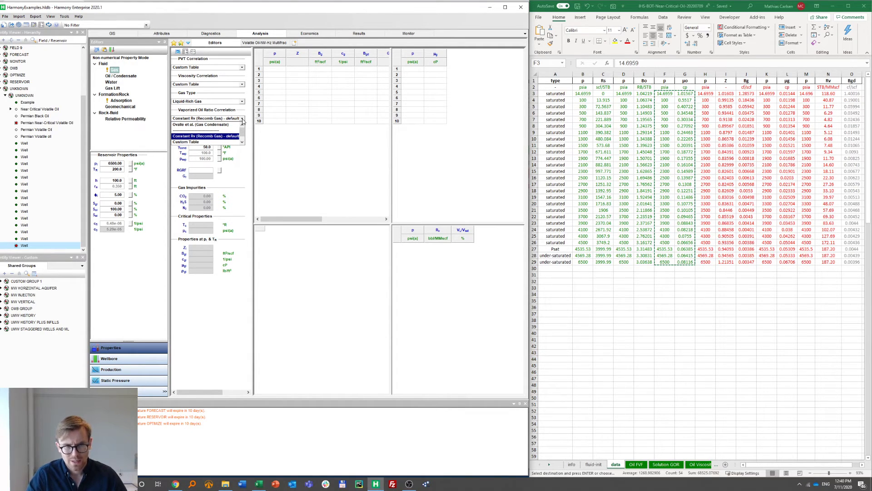
pyautogui.click(201, 142)
pyautogui.click(307, 263)
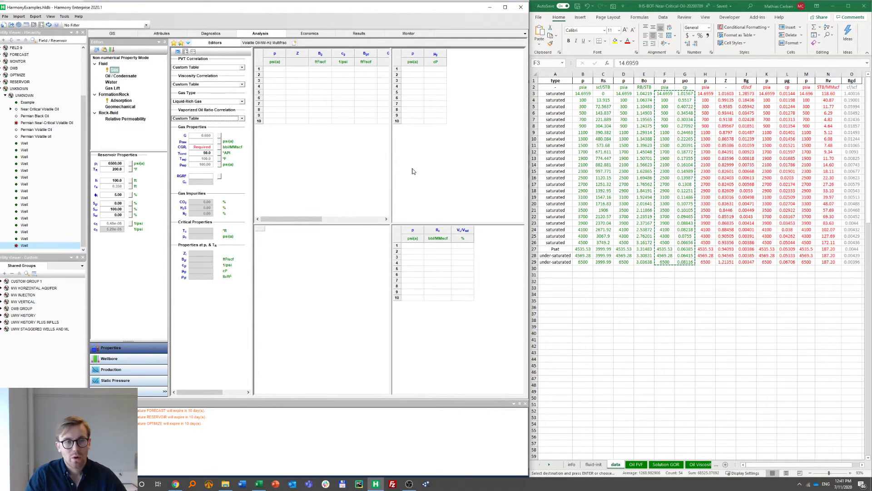
# Copy the saturation pressure of 4535.53 psia from the Psat row of the data sheet into the gas dew point pressure
pyautogui.click(201, 141)
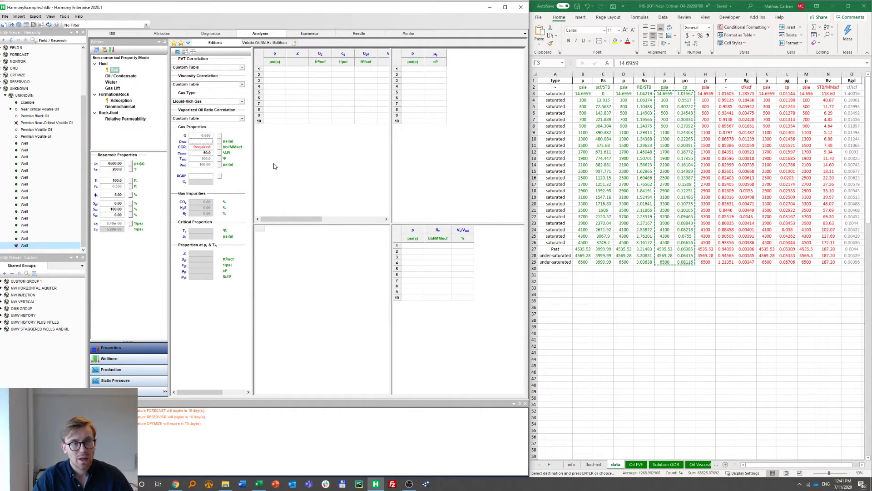
pyautogui.click(121, 76)
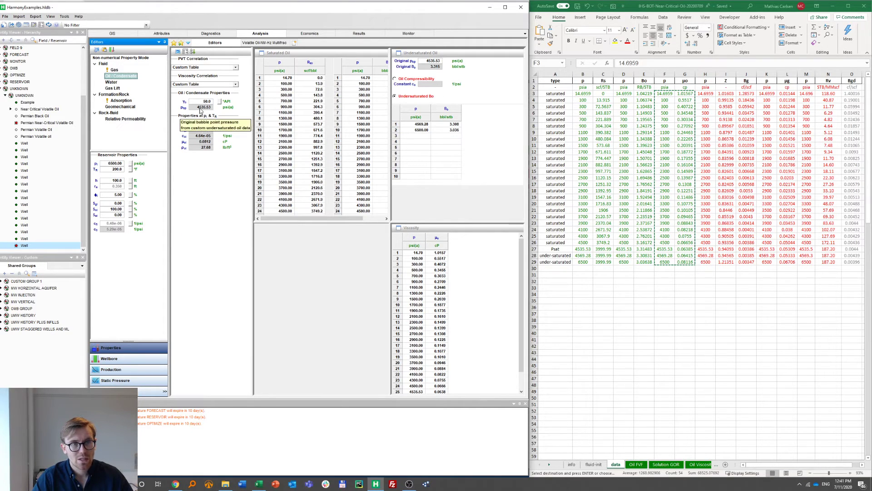
pyautogui.click(114, 70)
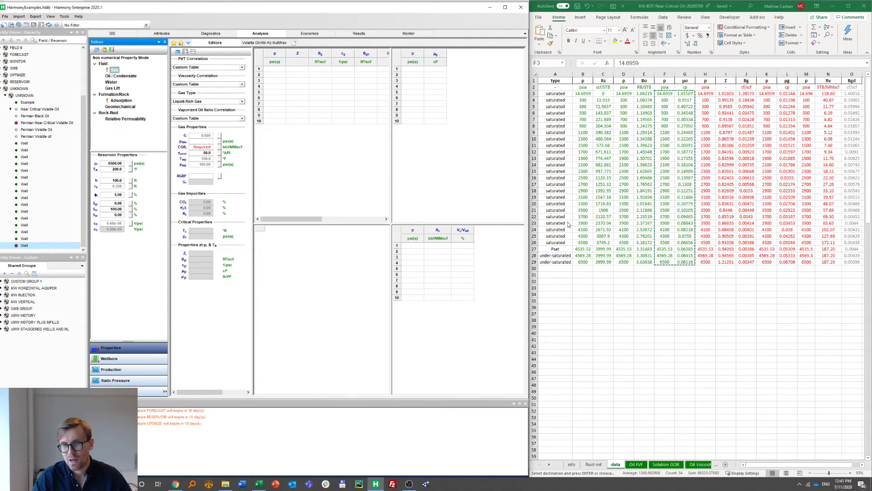
pyautogui.click(659, 248)
pyautogui.click(659, 247)
pyautogui.hotkey('ctrl', 'c')
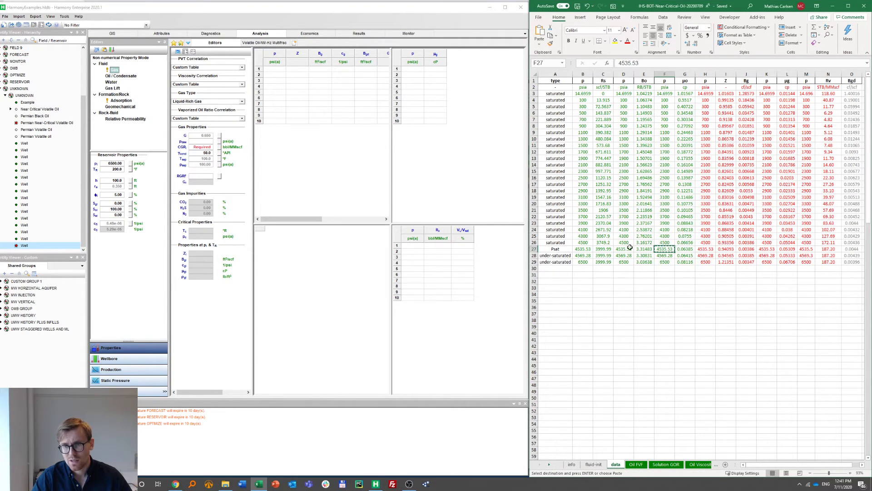
pyautogui.click(206, 143)
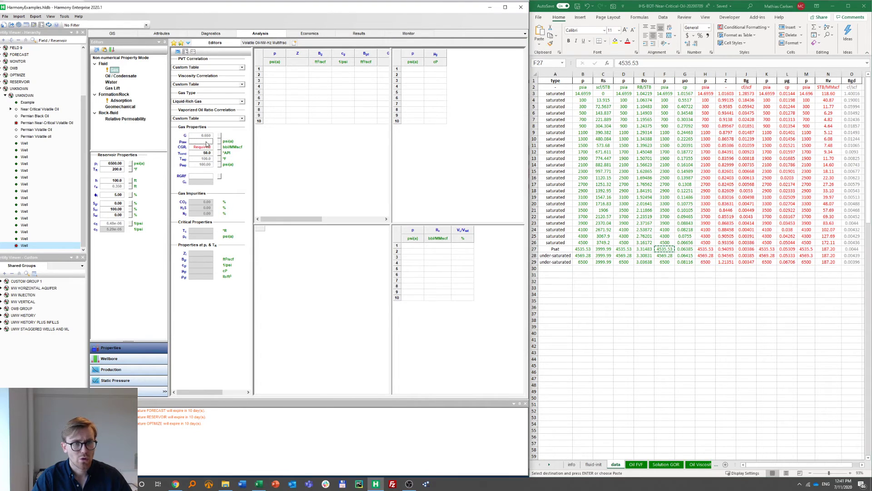
pyautogui.hotkey('ctrl', 'v')
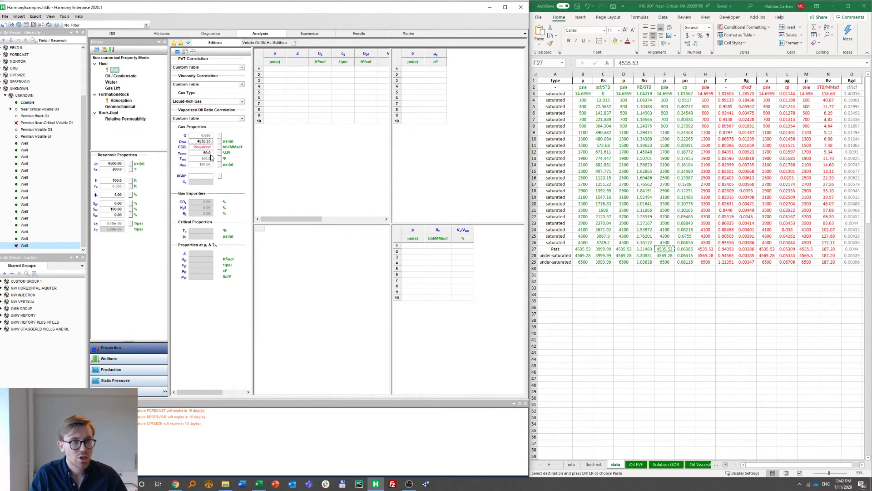
# Copy the initial CGR of 187.19756 STB/MMscf from the fluid-init sheet into the CGR gas property
pyautogui.click(209, 155)
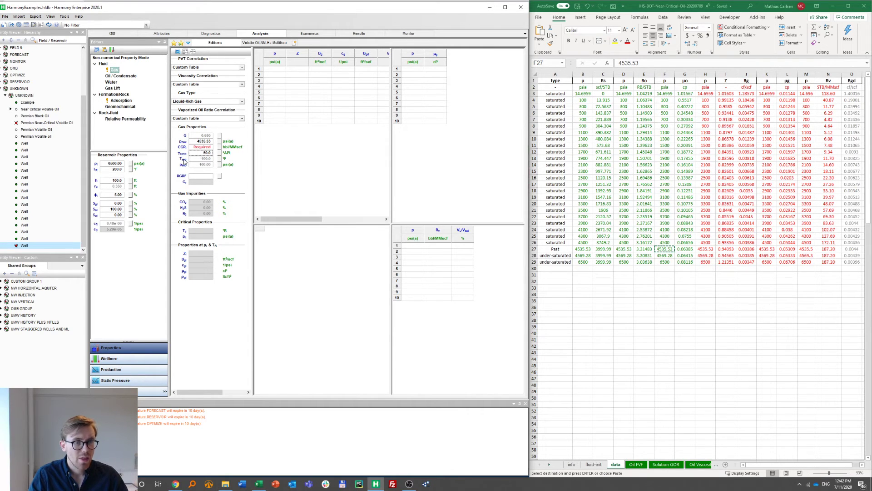
pyautogui.click(128, 76)
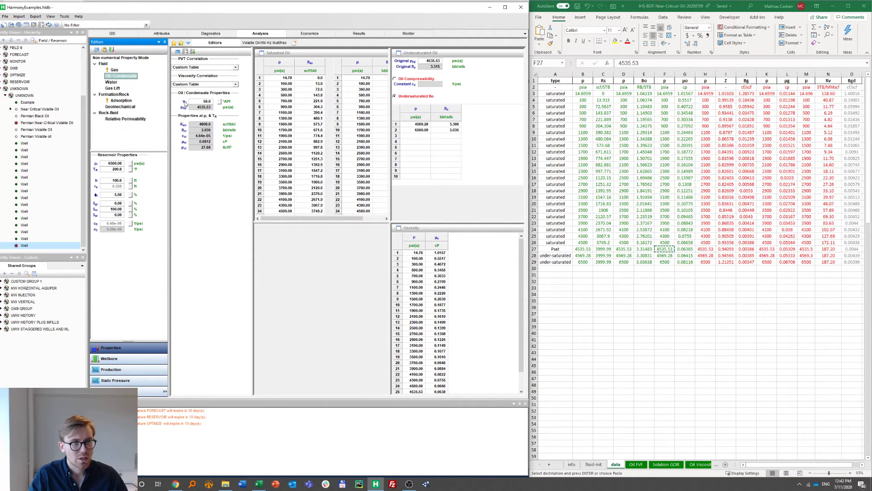
pyautogui.click(114, 70)
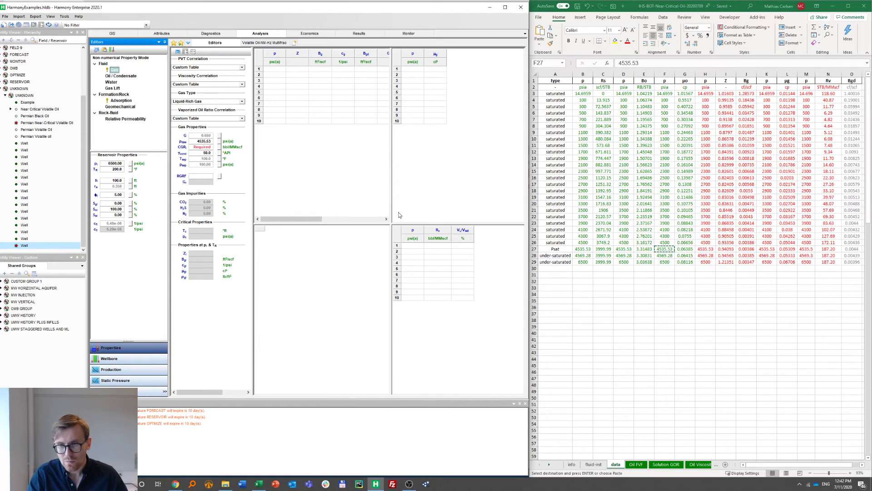
pyautogui.click(594, 464)
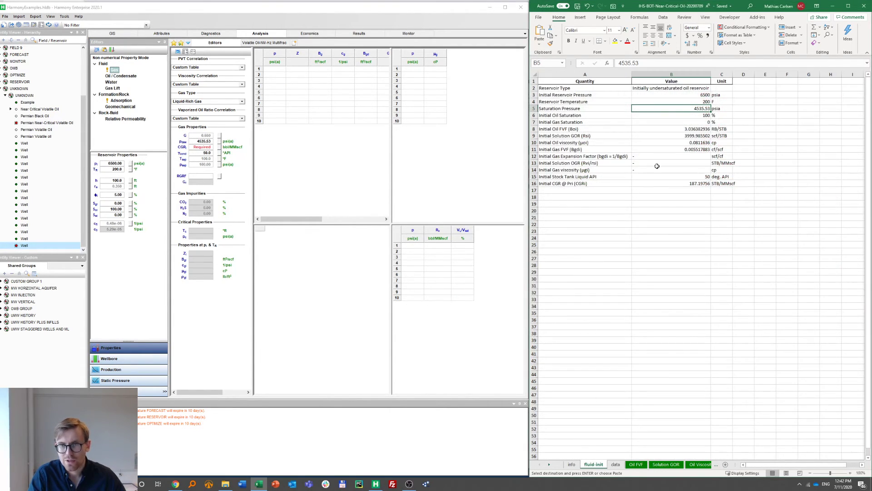
pyautogui.click(675, 182)
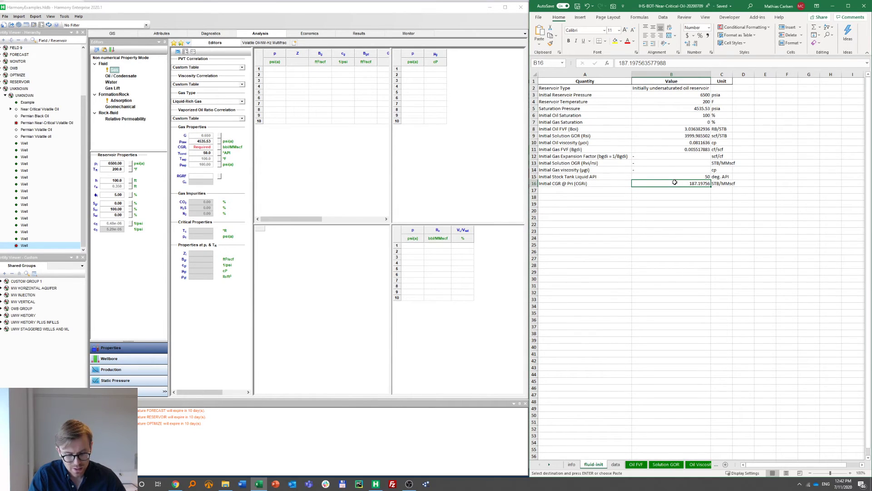
pyautogui.hotkey('ctrl', 'c')
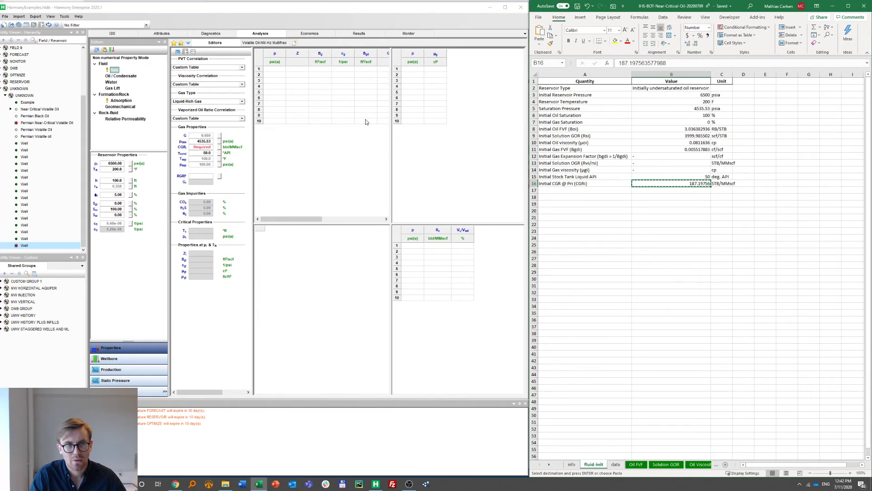
pyautogui.click(203, 147)
pyautogui.hotkey('ctrl', 'v')
pyautogui.press('Return')
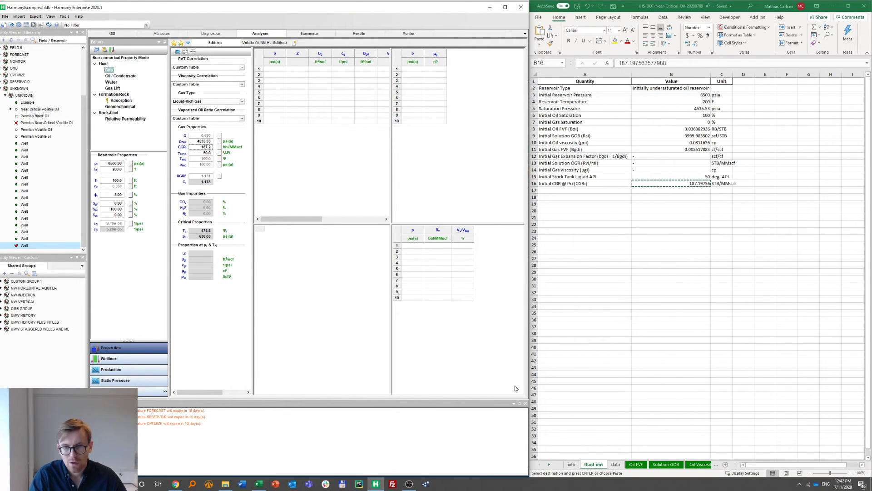
# Copy the gas pressure, Z and Bg values of all saturated and under-saturated rows in the data sheet into the gas PVT table
pyautogui.click(615, 464)
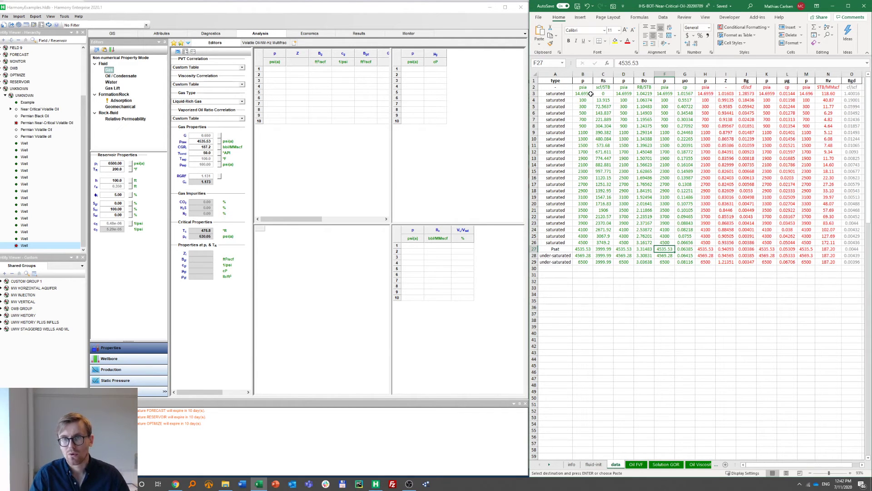
pyautogui.hscroll(2, 613, 93)
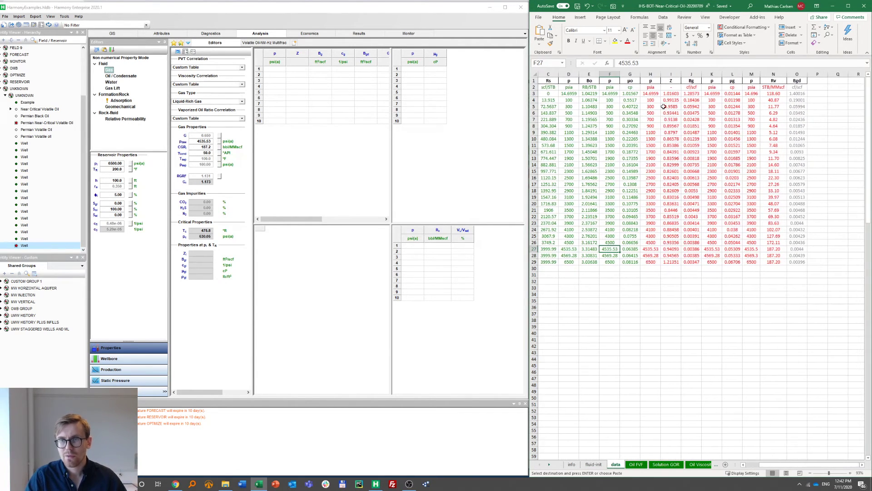
pyautogui.click(653, 93)
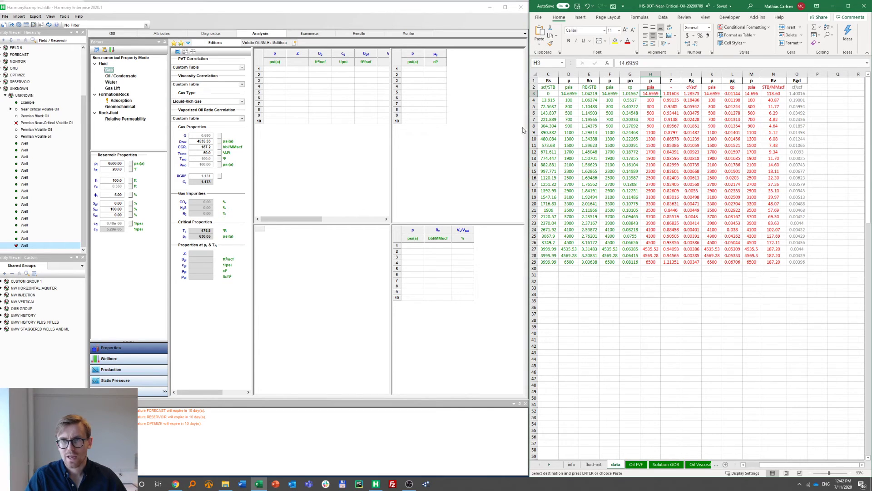
pyautogui.moveTo(651, 93); pyautogui.dragTo(693, 261)
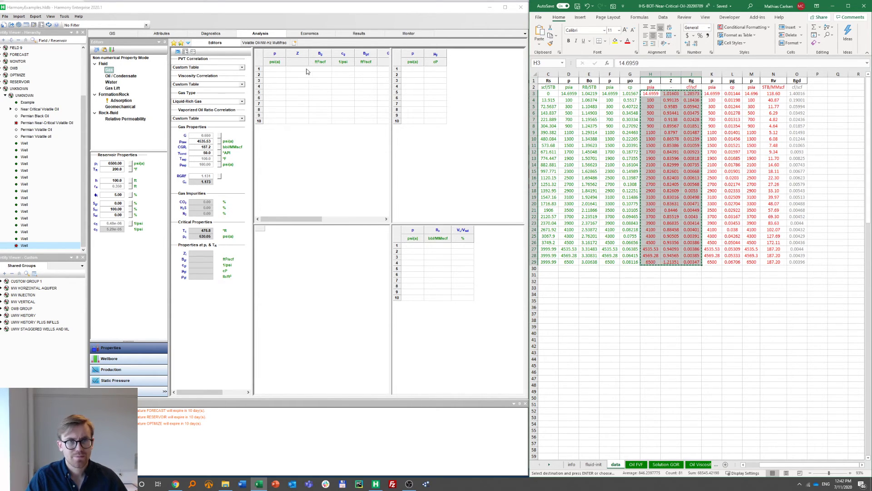
pyautogui.click(281, 71)
pyautogui.hotkey('ctrl', 'v')
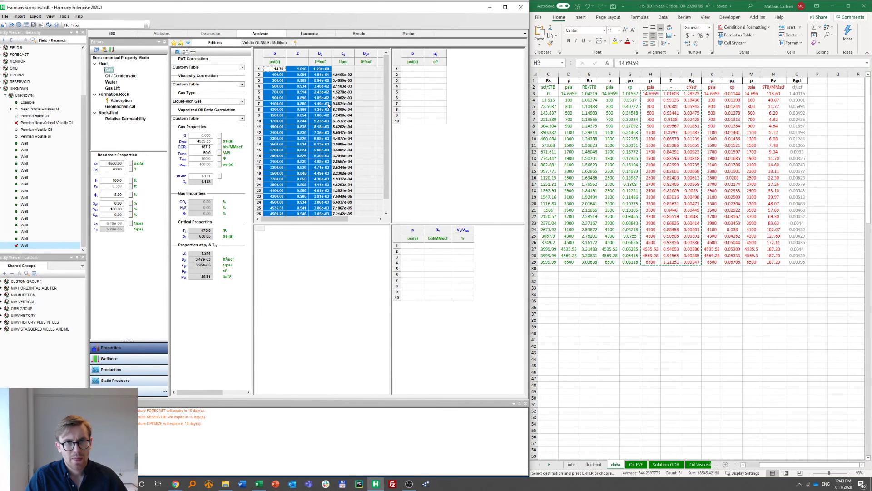
# Copy the pressure and gas viscosity values of all data sheet rows into the gas viscosity table
pyautogui.click(717, 93)
pyautogui.moveTo(717, 92); pyautogui.dragTo(734, 263)
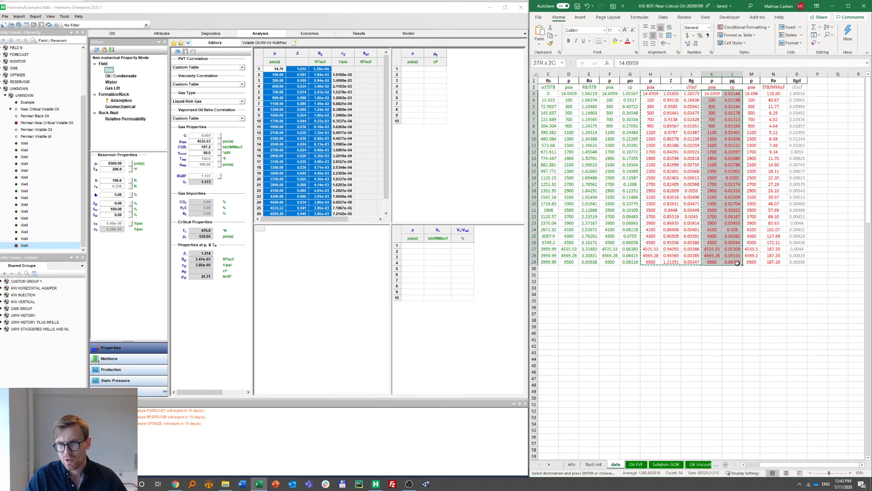
pyautogui.hotkey('ctrl', 'c')
pyautogui.click(411, 69)
pyautogui.hotkey('ctrl', 'v')
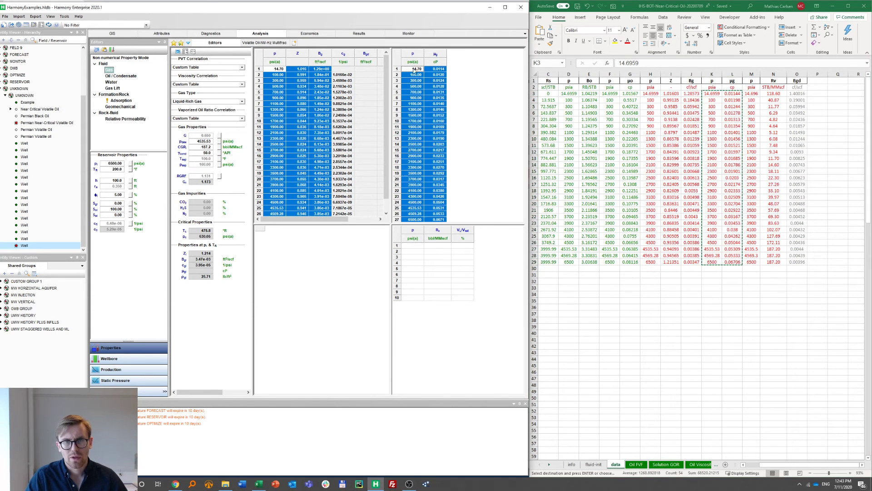
# Copy the pressure and Rv values of all data sheet rows into the vaporized oil ratio table
pyautogui.click(755, 93)
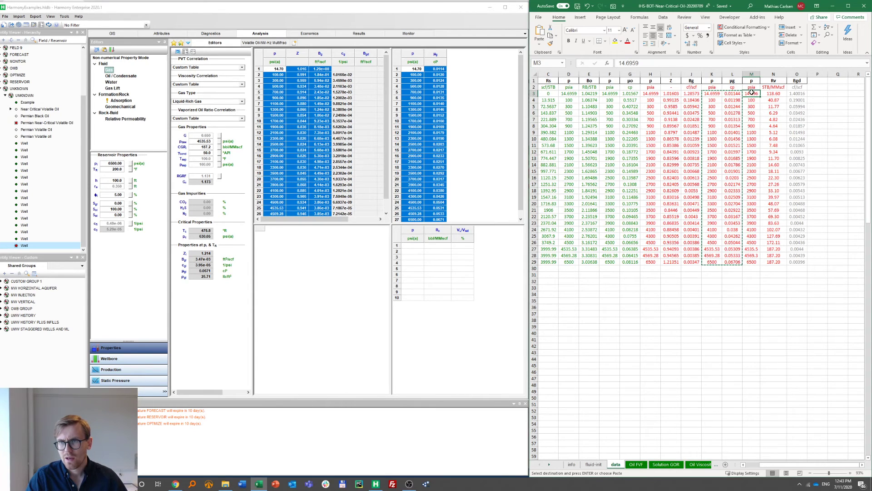
pyautogui.moveTo(751, 94); pyautogui.dragTo(775, 262)
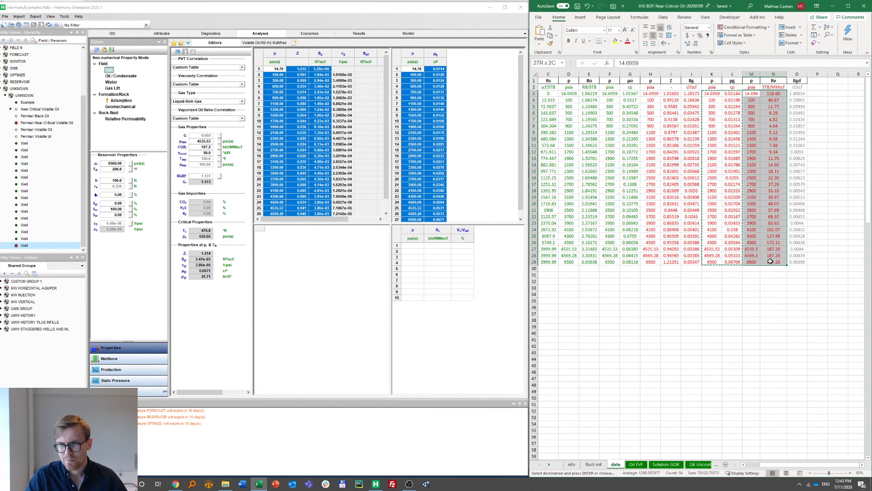
pyautogui.hotkey('ctrl', 'c')
pyautogui.click(422, 247)
pyautogui.hotkey('ctrl', 'v')
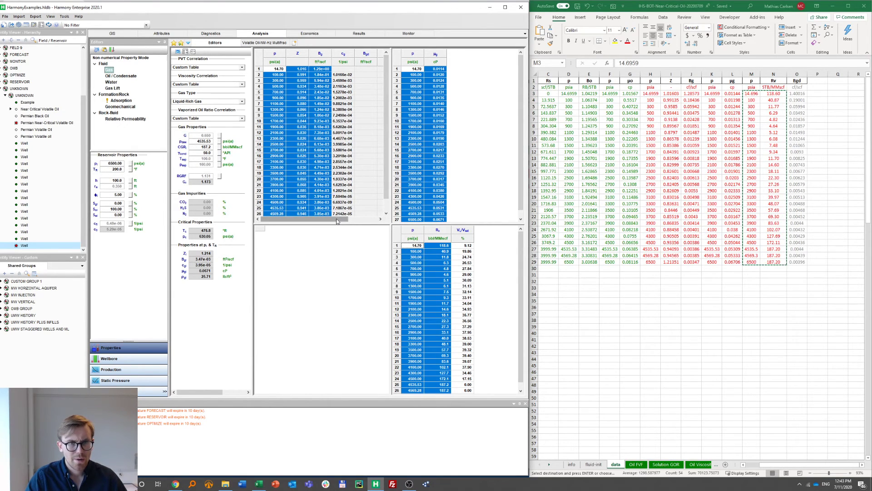
# Examine the plots of the custom gas and oil/condensate properties against pressure, then return to the gas tables
pyautogui.click(178, 53)
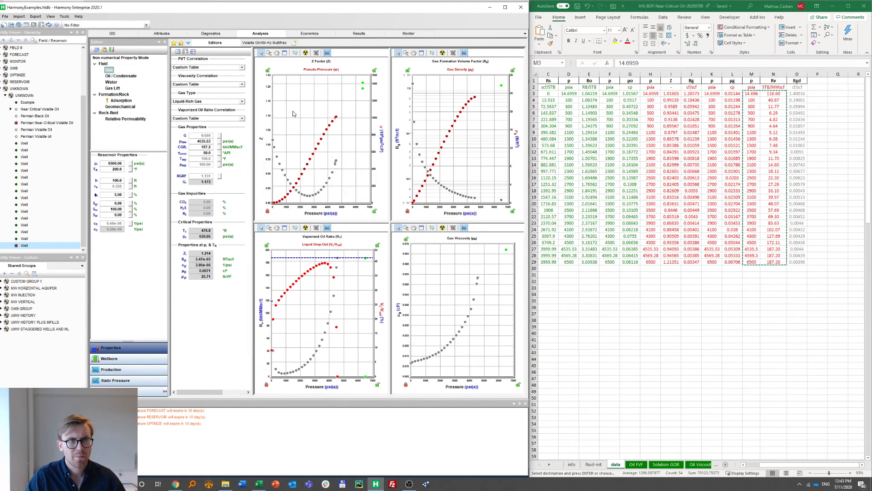
pyautogui.click(178, 52)
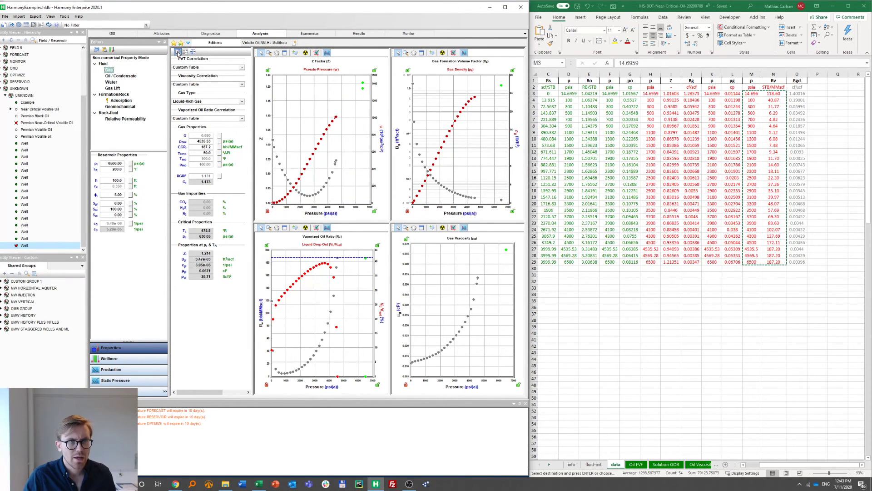
pyautogui.click(178, 52)
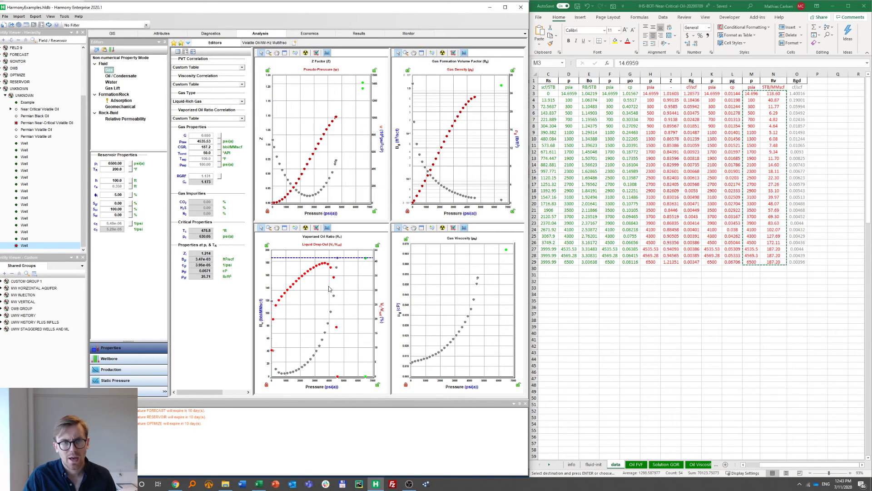
pyautogui.click(178, 52)
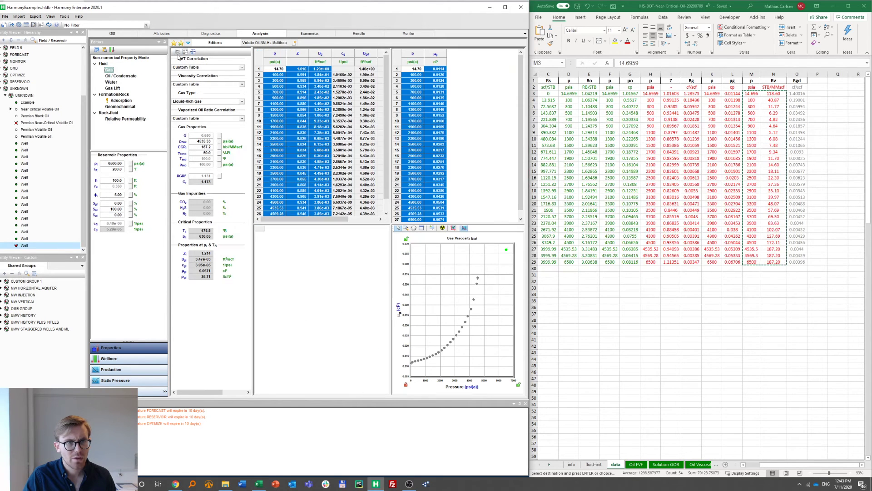
pyautogui.click(129, 77)
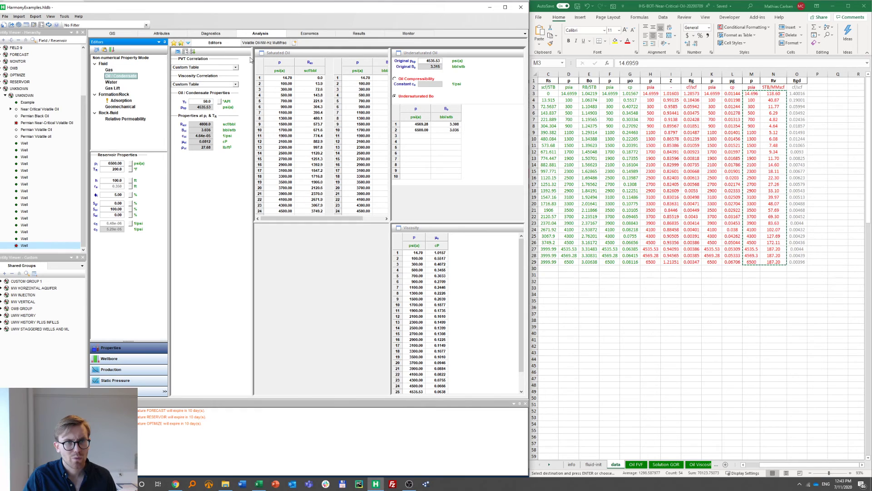
pyautogui.click(178, 51)
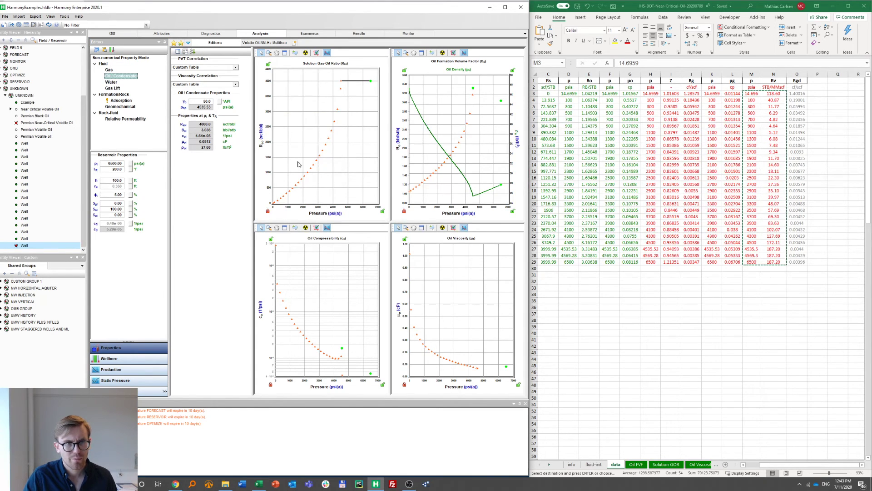
pyautogui.click(109, 71)
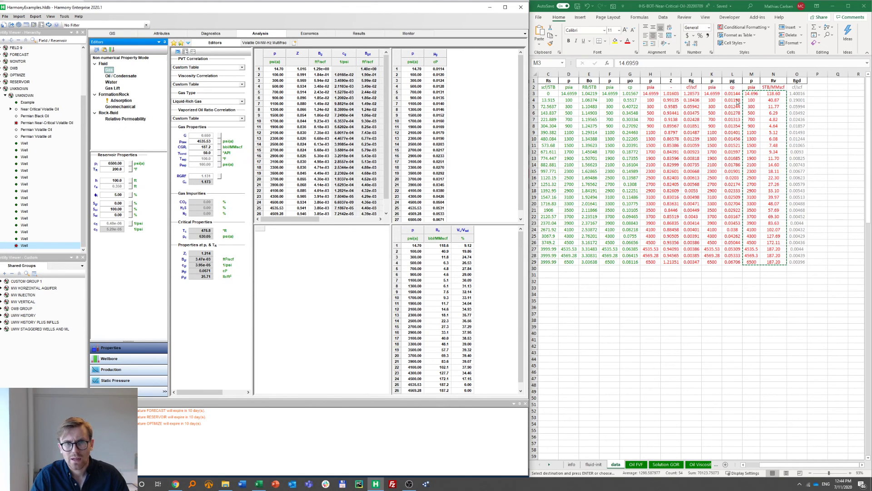
# Copy the calculated dry gas formation volume factor column from the gas table into column P, beside Bgd in the data sheet
pyautogui.click(808, 103)
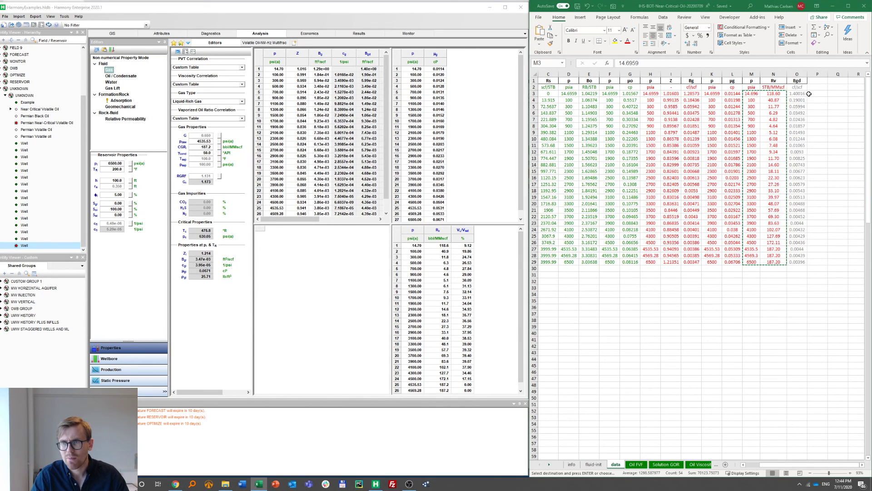
pyautogui.click(798, 74)
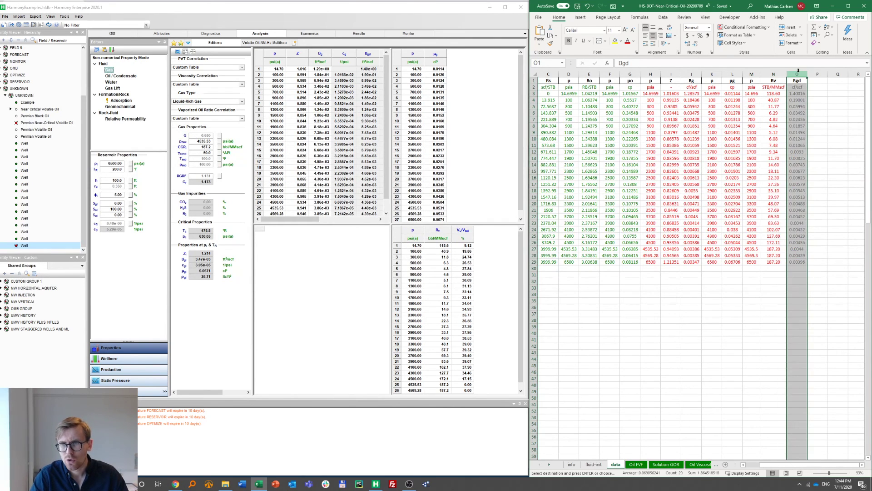
pyautogui.click(797, 95)
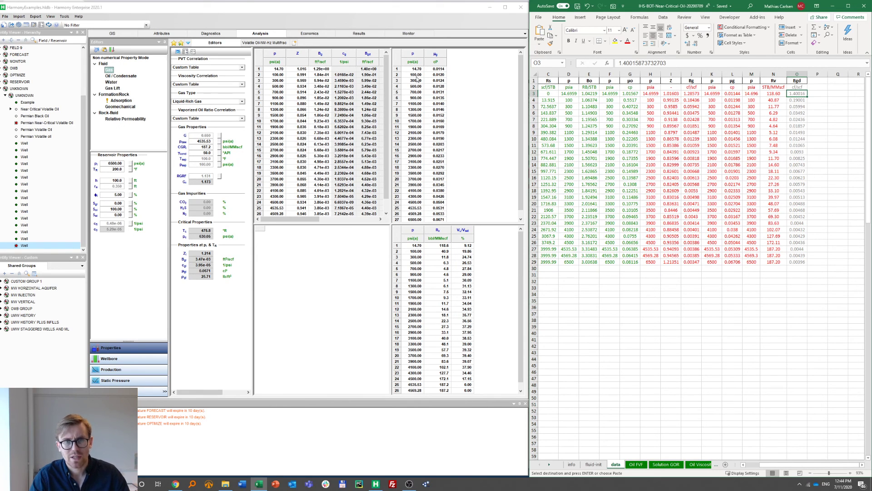
pyautogui.click(371, 70)
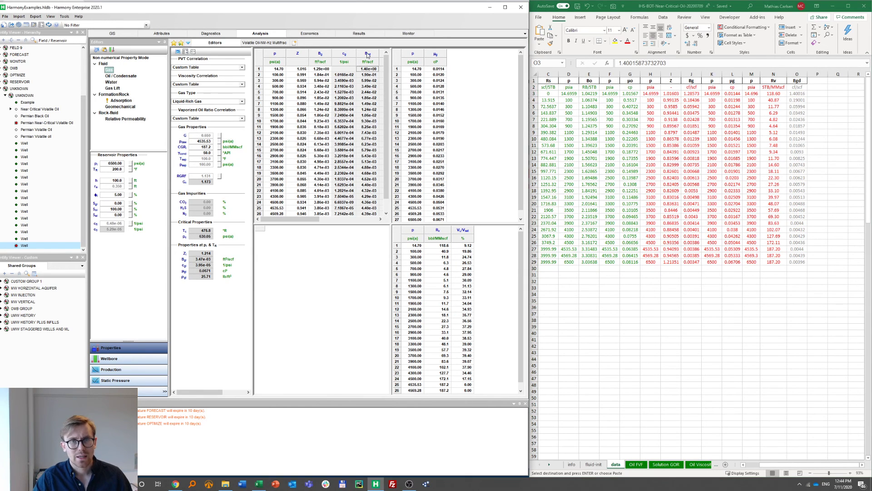
pyautogui.click(367, 56)
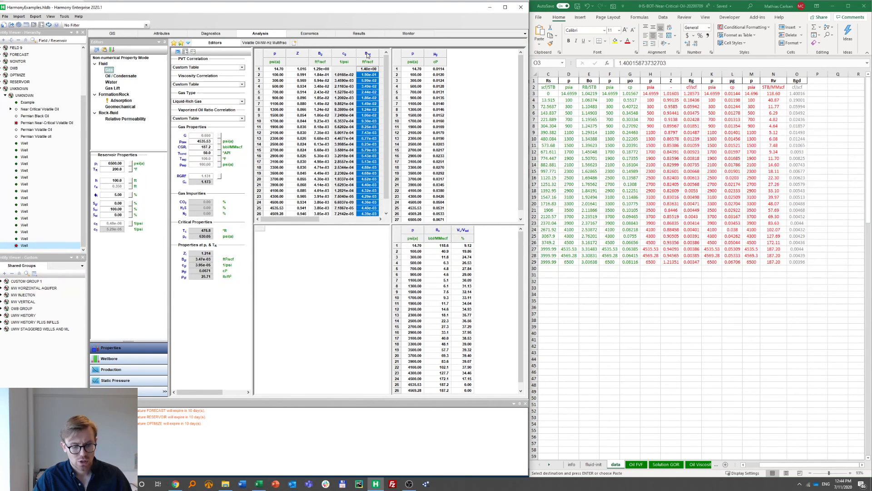
pyautogui.click(813, 94)
pyautogui.hotkey('ctrl', 'v')
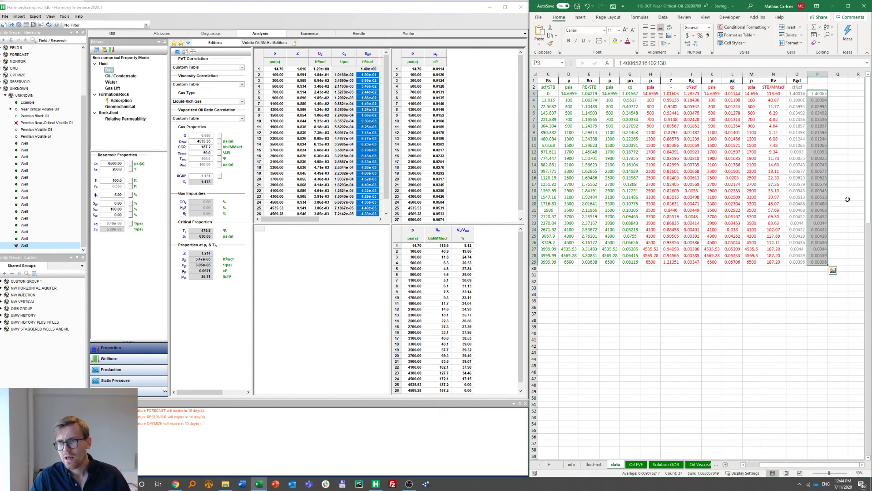
# Calculate the difference between both Bgd columns with =O3-P3 in cell Q3 and fill it down to row 29
pyautogui.click(834, 94)
pyautogui.write('=')
pyautogui.press('Left')
pyautogui.press('Left')
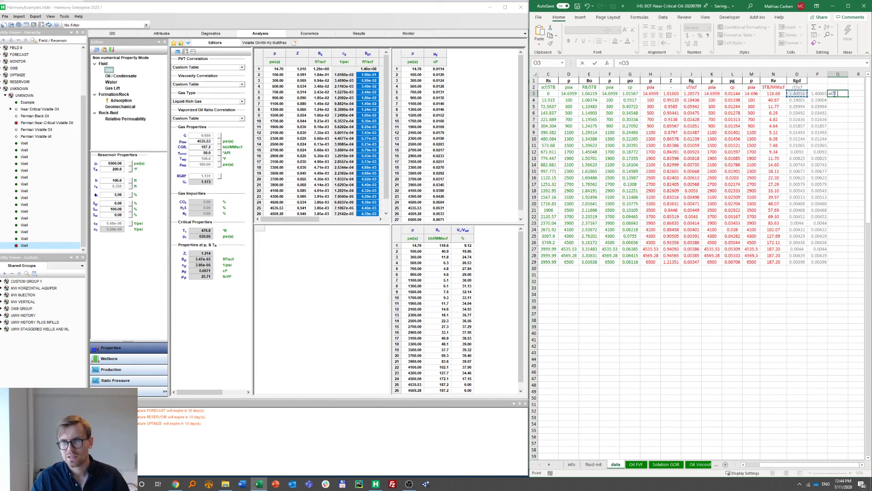
pyautogui.write('-')
pyautogui.press('Left')
pyautogui.hotkey('ctrl', 'Return')
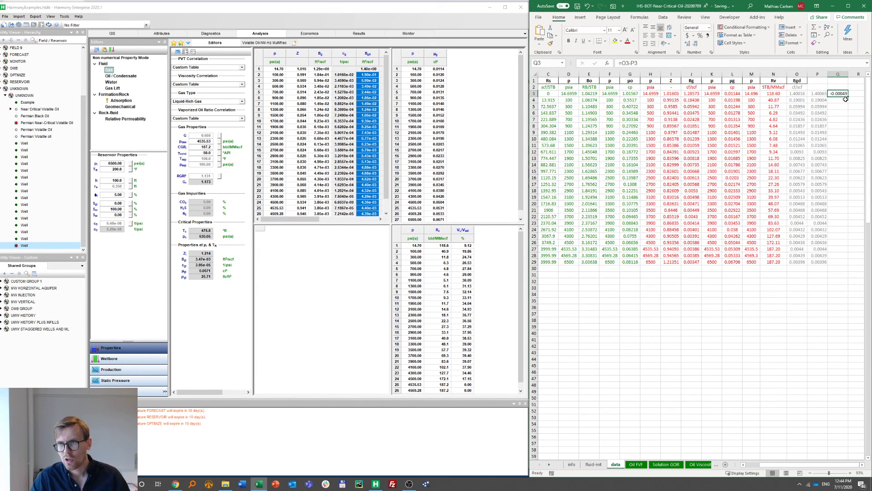
pyautogui.doubleClick(848, 96)
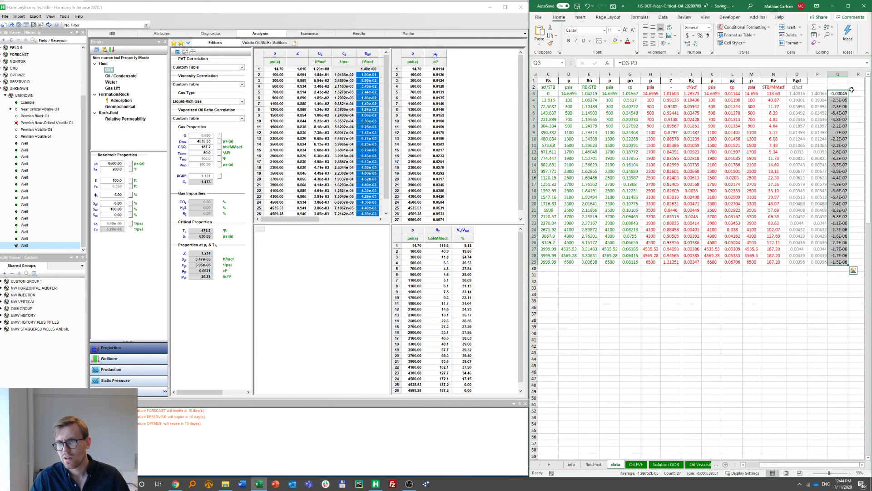